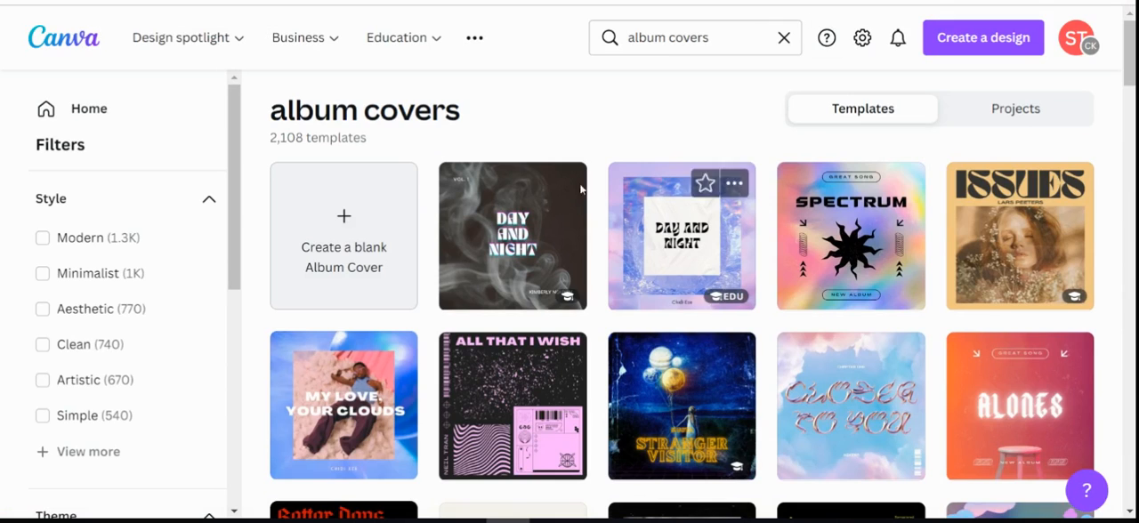
Open the black "Mad Moods" album cover template for editing and skip the Magic commands tour.
scroll(588, 256, "down", 1)
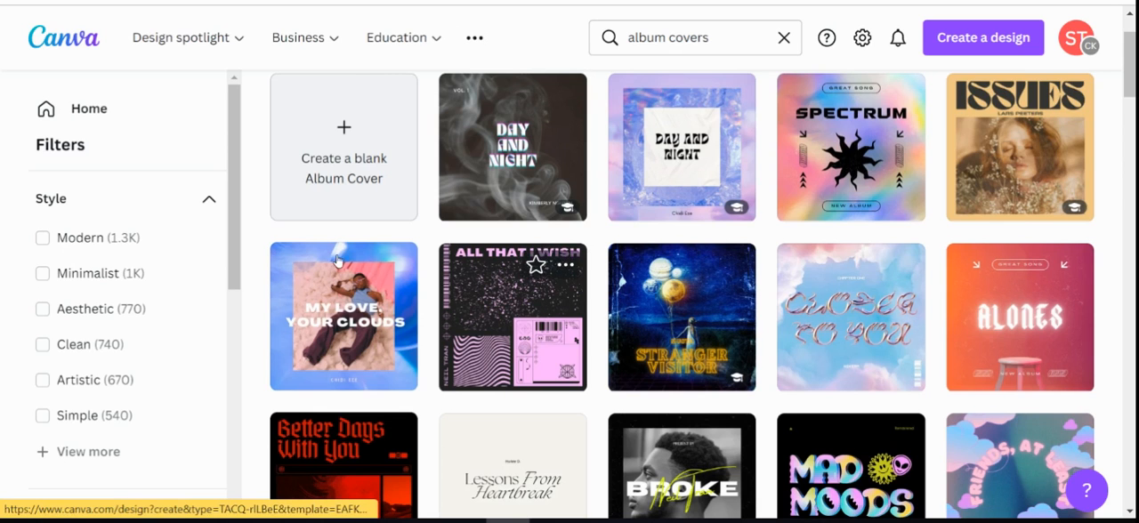
scroll(363, 267, "down", 1)
scroll(463, 298, "down", 2)
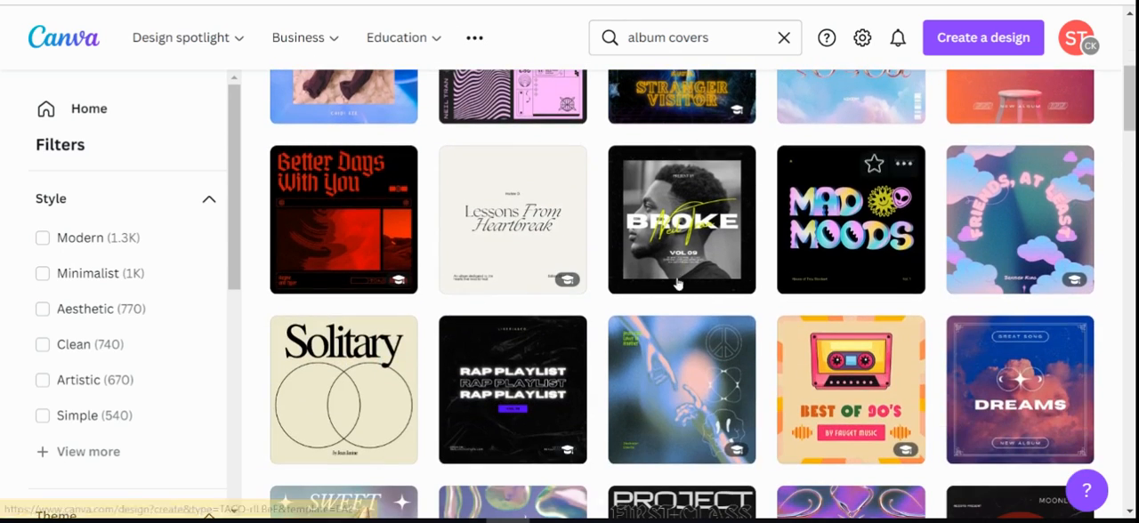
left_click(855, 256)
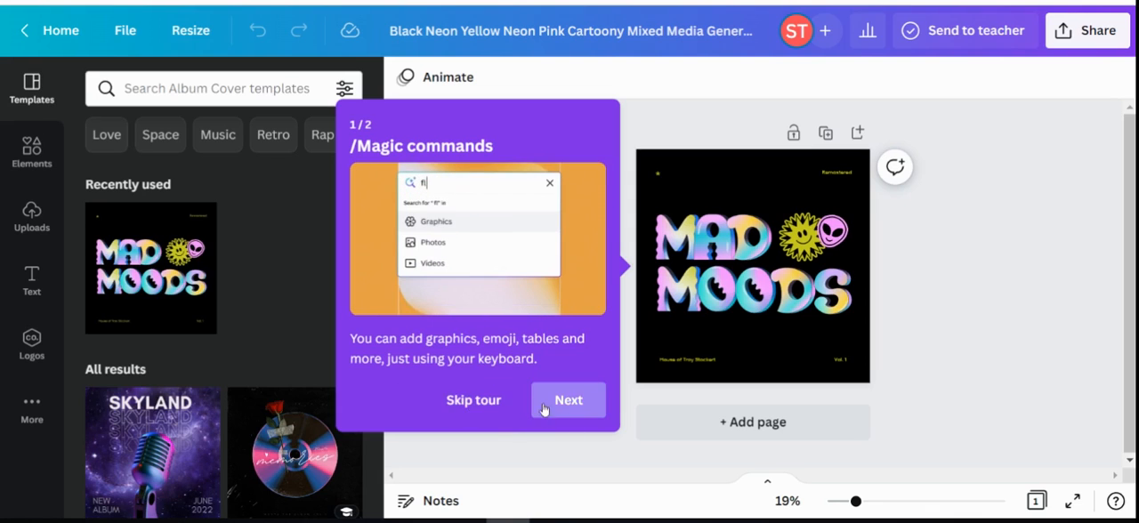
left_click(468, 409)
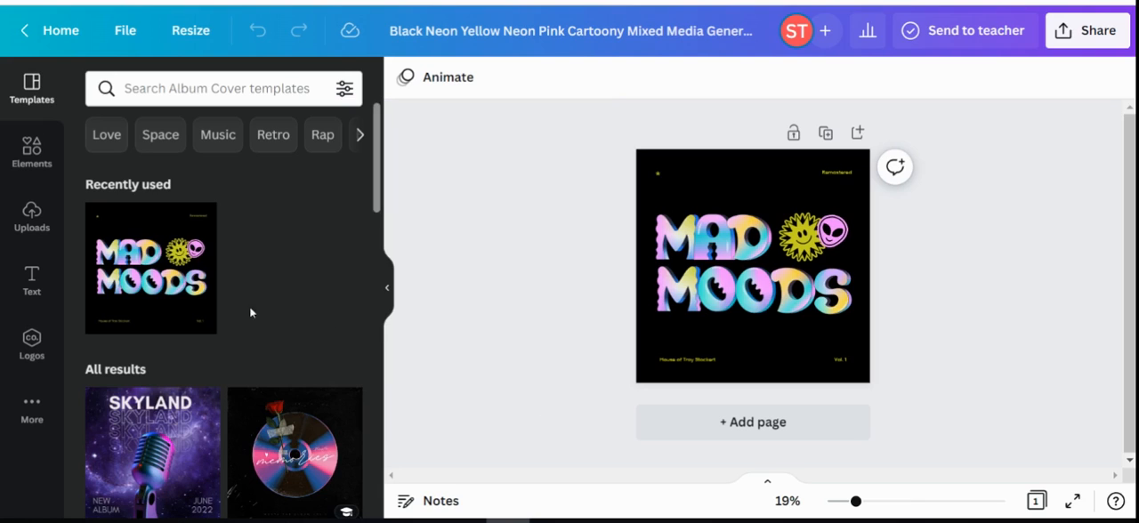
Search the elements library for "hearts".
left_click(31, 151)
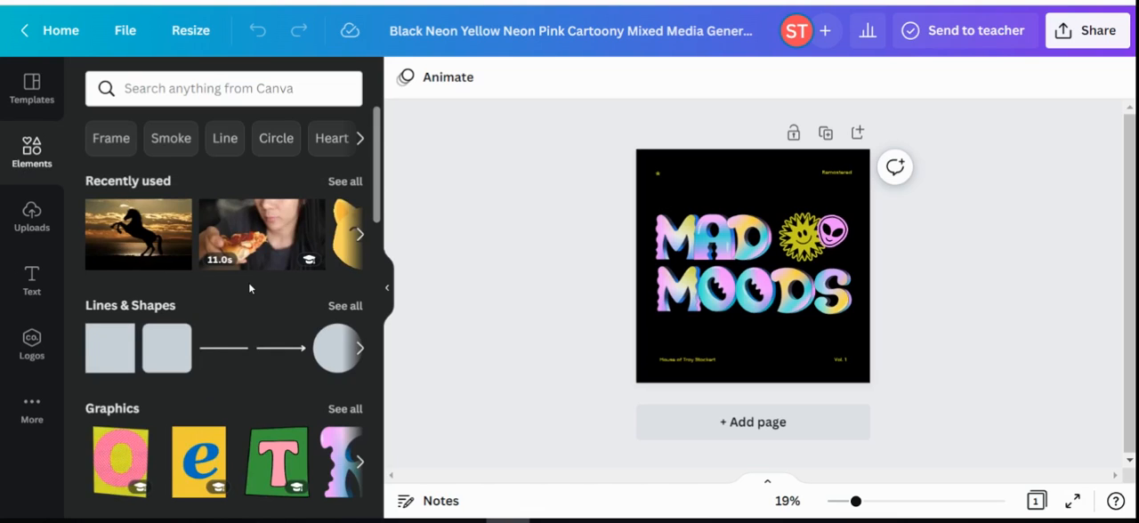
scroll(248, 282, "down", 2)
scroll(248, 282, "up", 2)
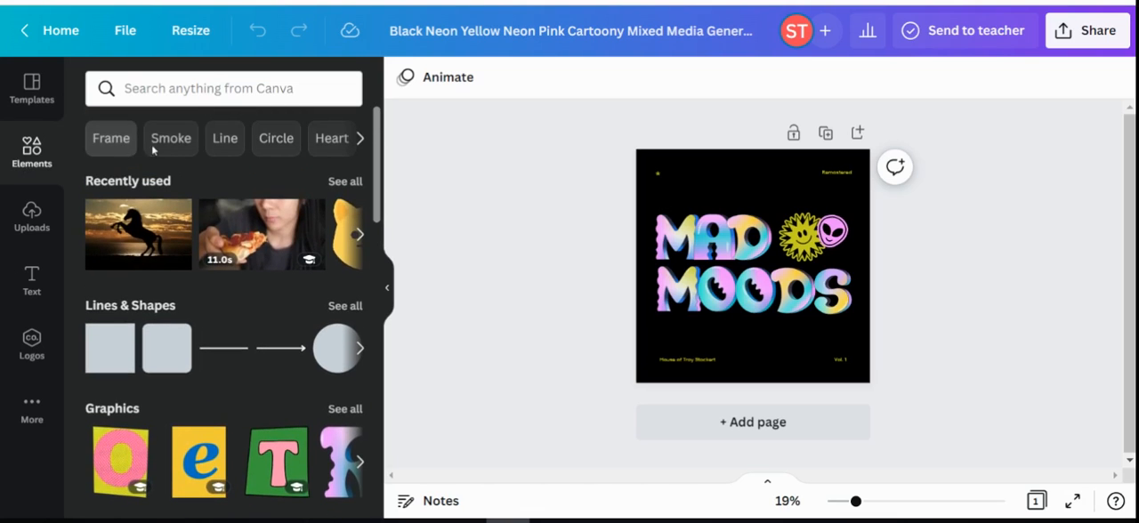
left_click(153, 94)
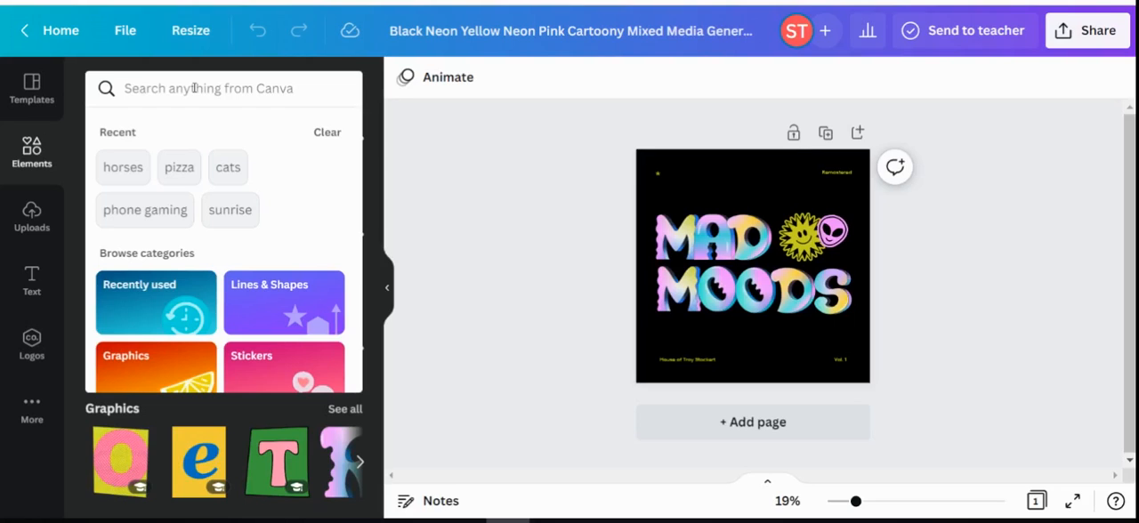
type("hear")
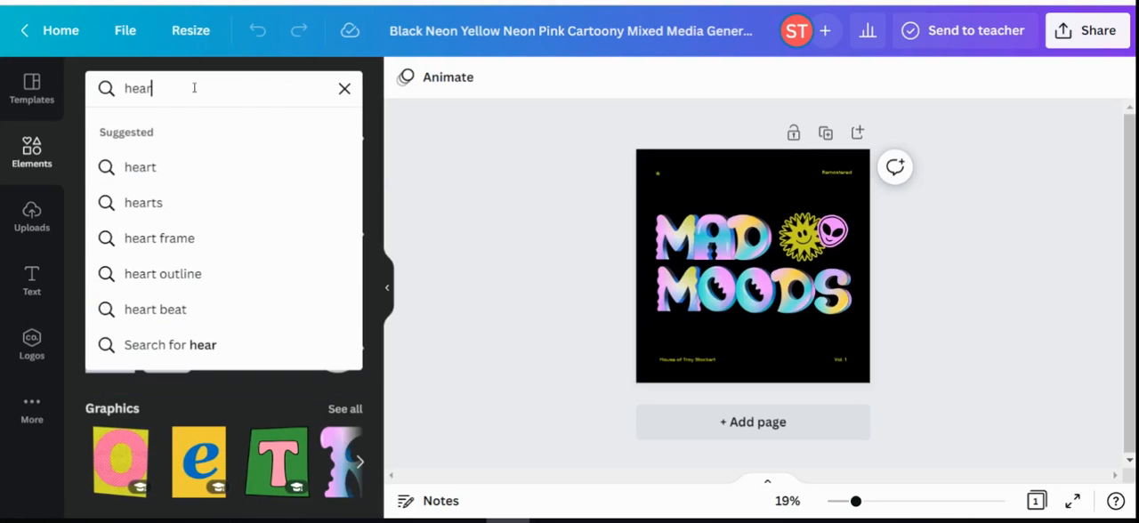
key("Return")
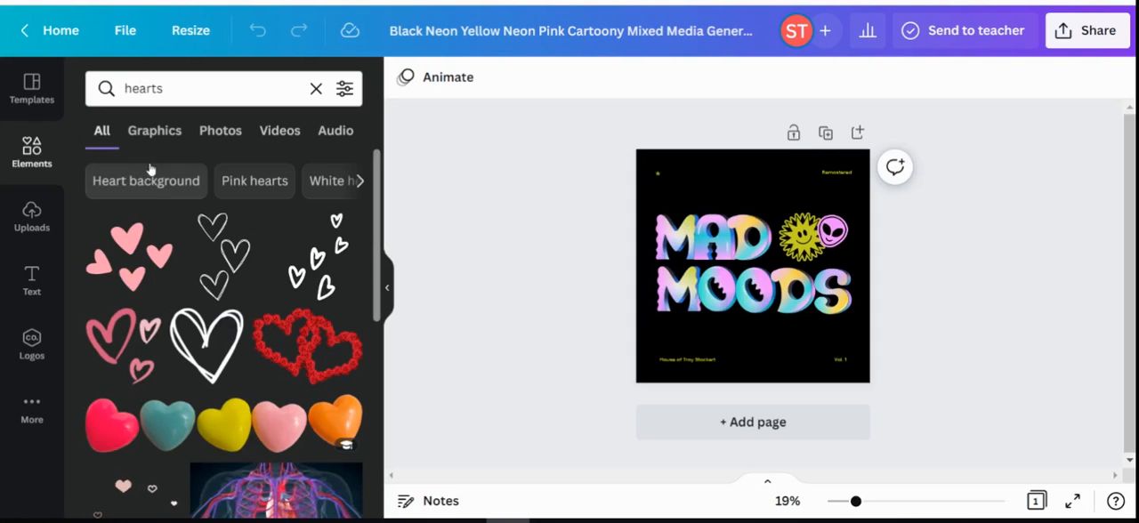
Compare the graphics, photos and videos found for hearts, and return to the graphics.
left_click(157, 131)
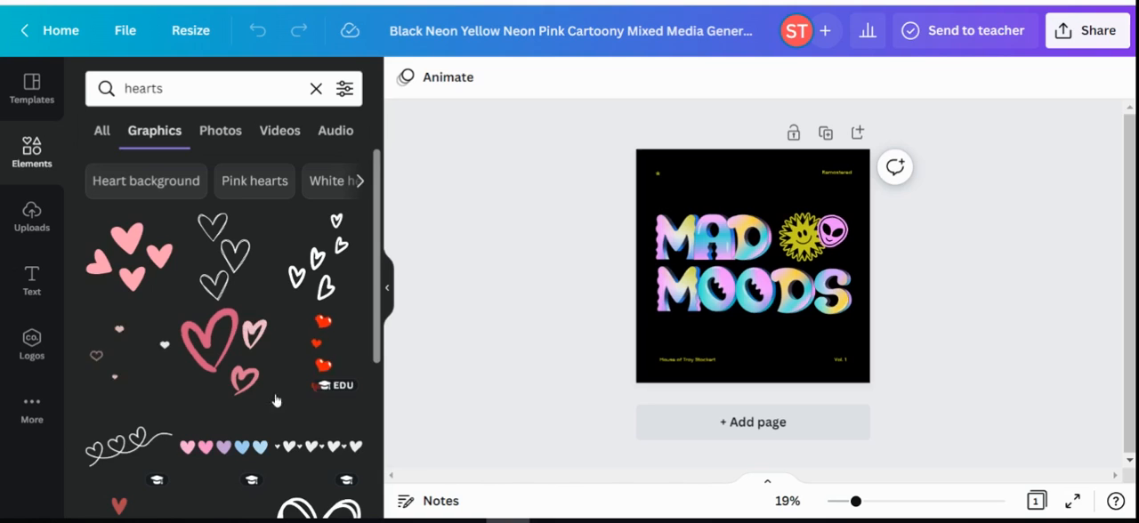
left_click(228, 139)
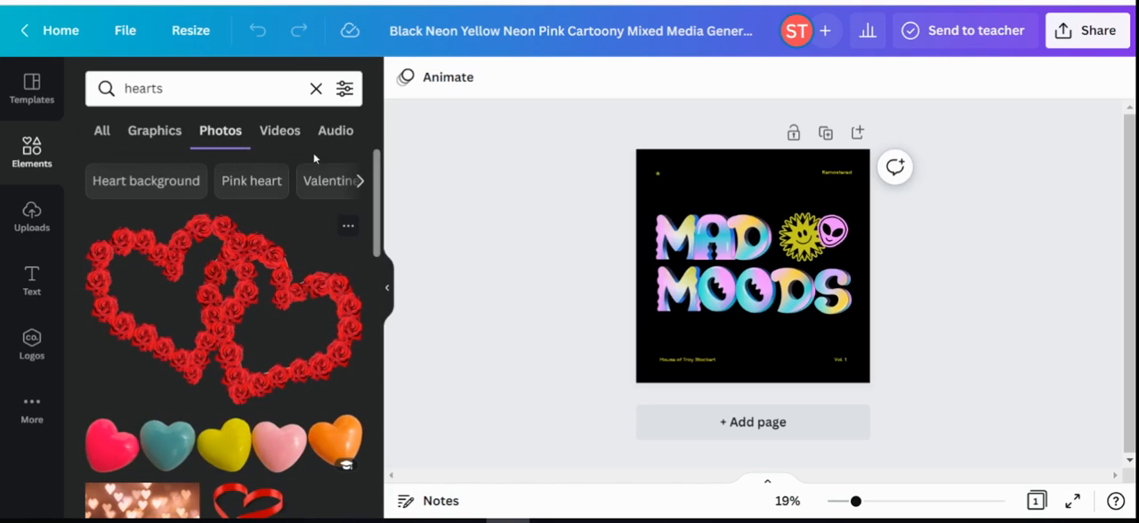
left_click(283, 133)
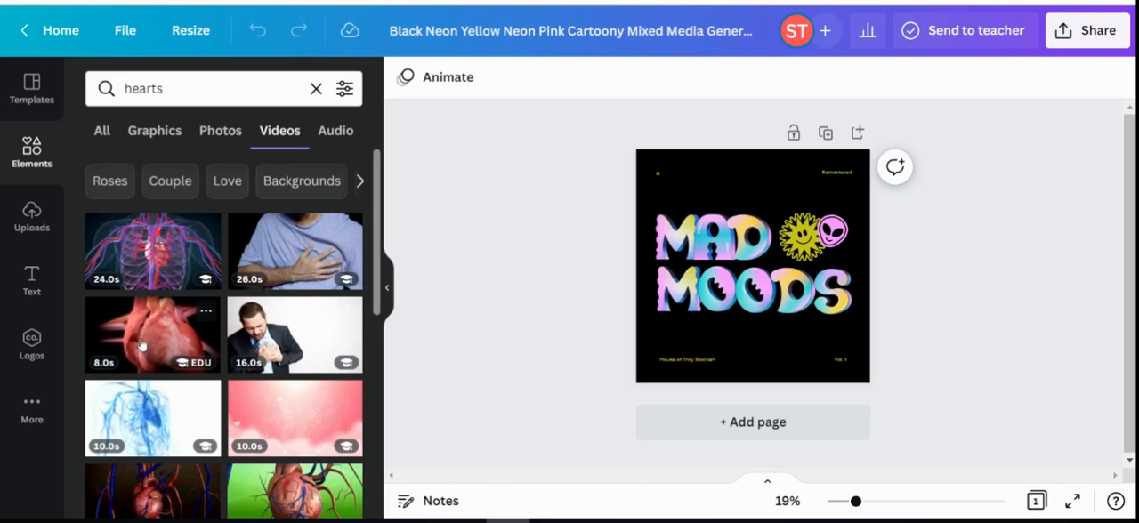
left_click(155, 133)
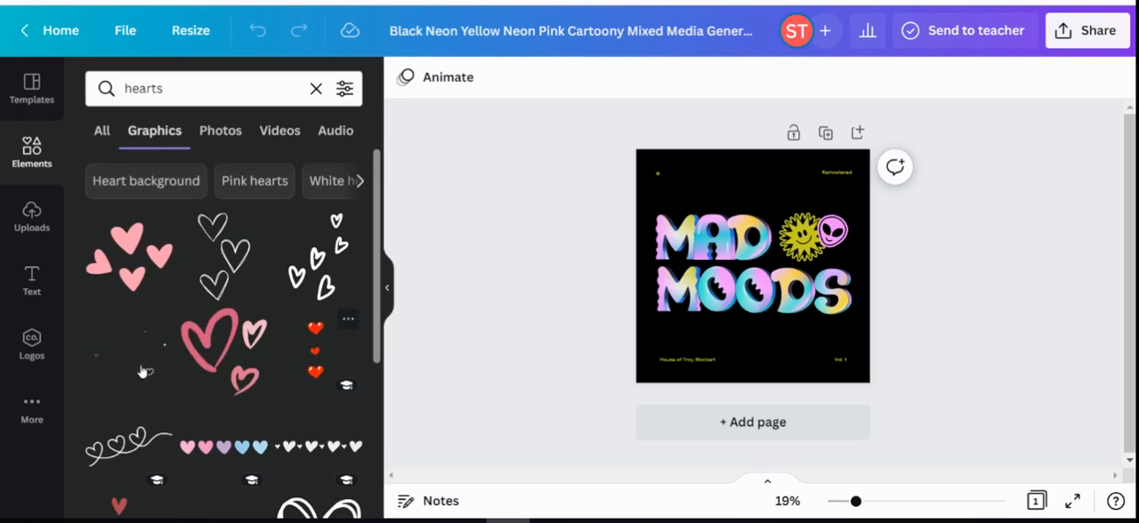
Add the graphic of three pink outlined hearts, shrink it and place it above the word MAD on the cover.
left_click(211, 345)
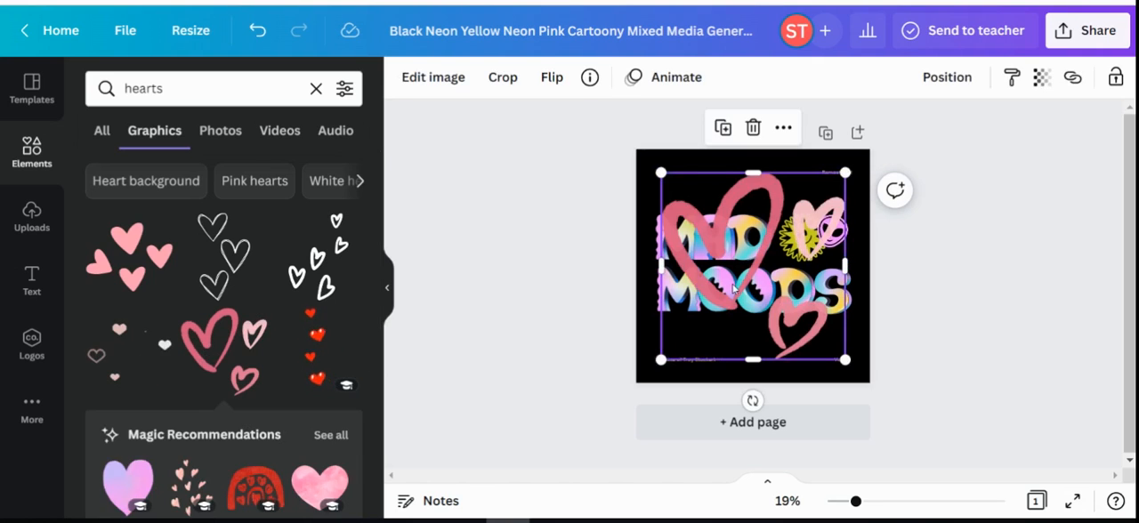
left_click_drag(846, 173, 713, 305)
left_click_drag(675, 335, 678, 181)
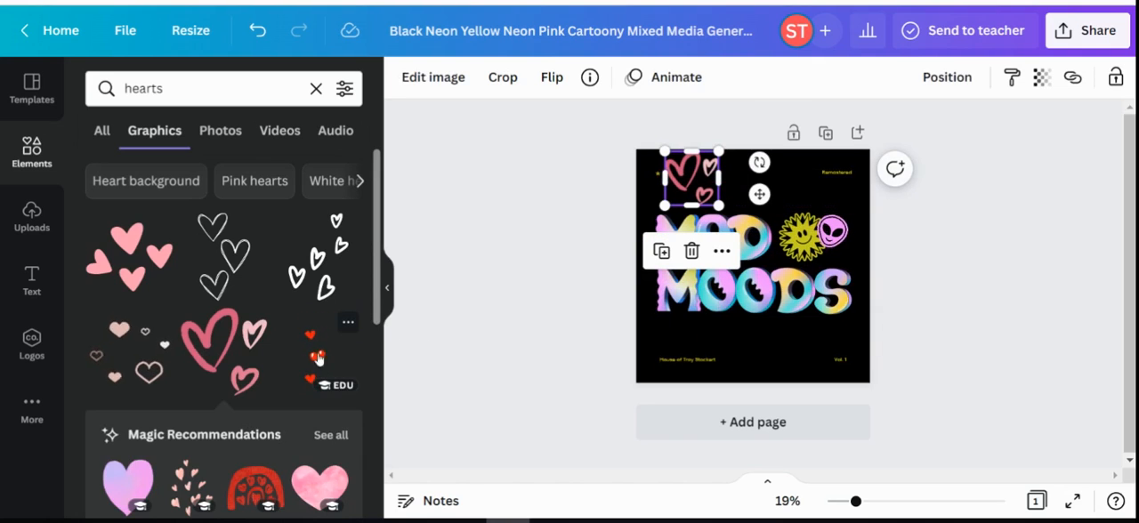
left_click(31, 150)
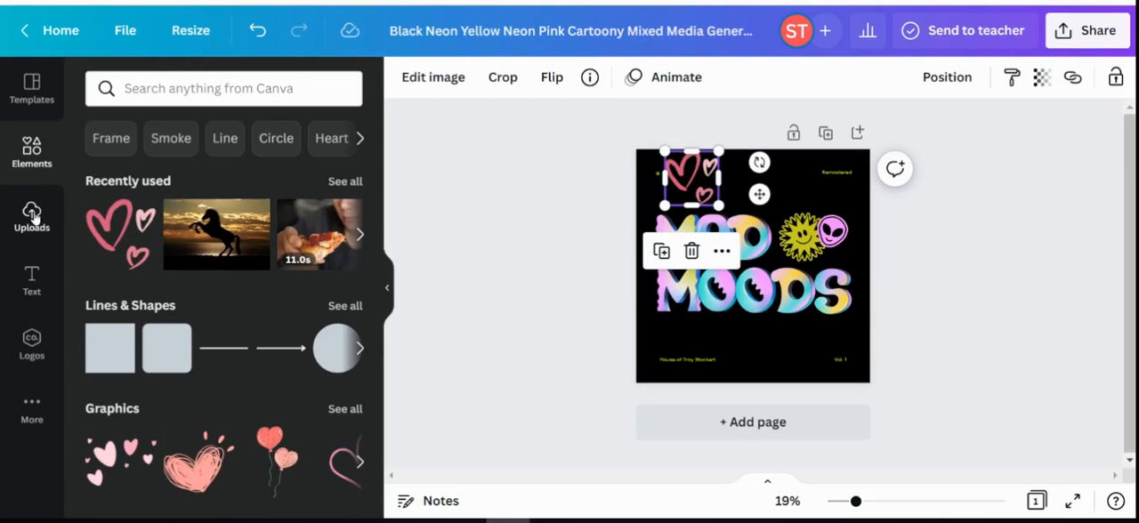
key("ctrl+t")
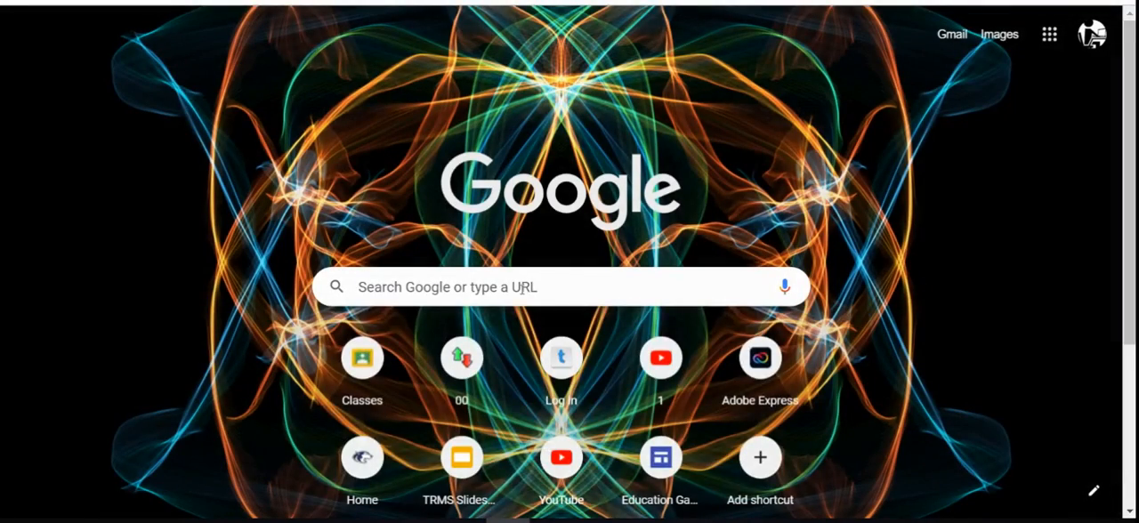
left_click(522, 290)
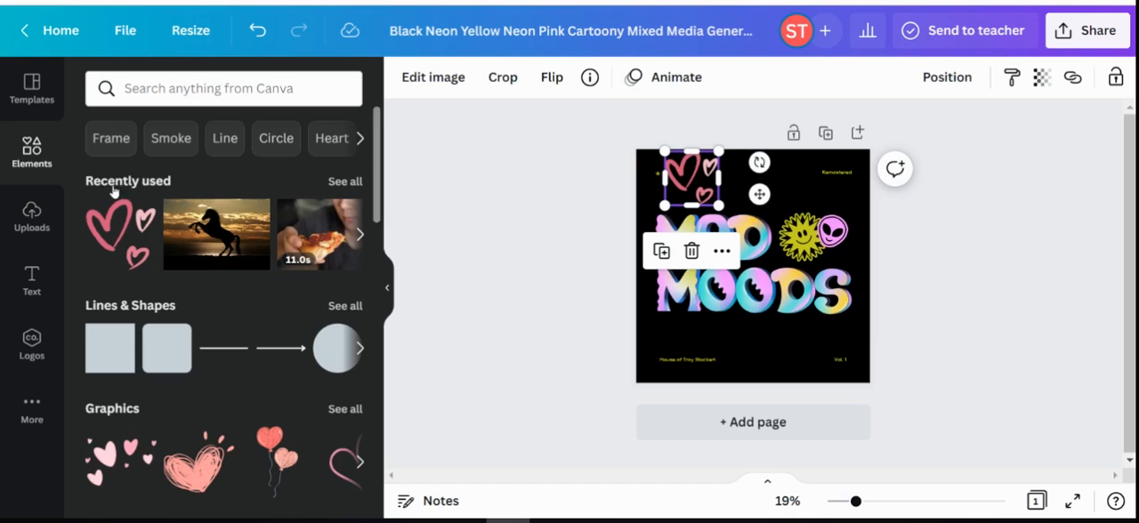
Add the uploaded kitten photo to the cover and remove its background with BG Remover.
left_click(29, 215)
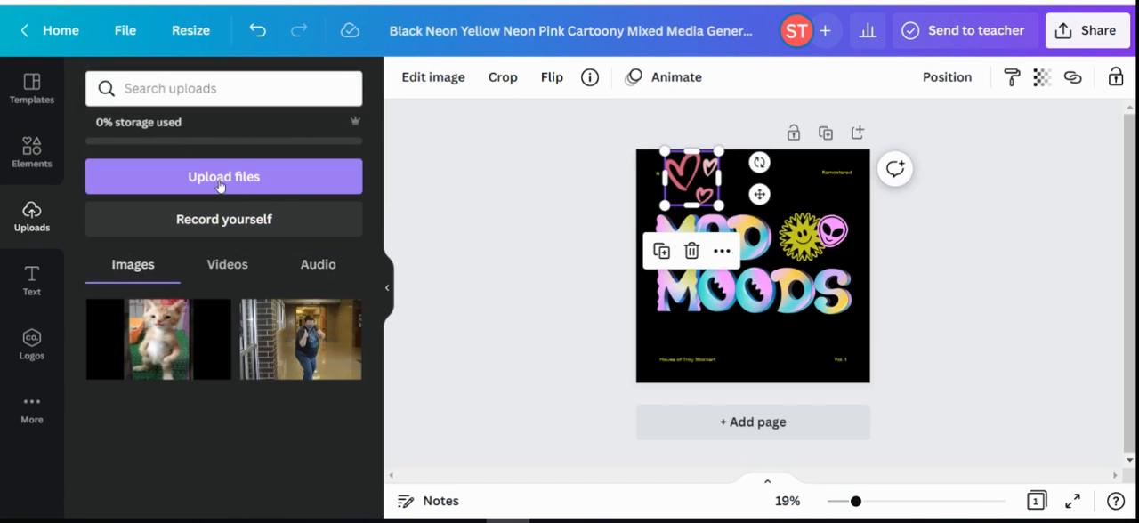
left_click(153, 341)
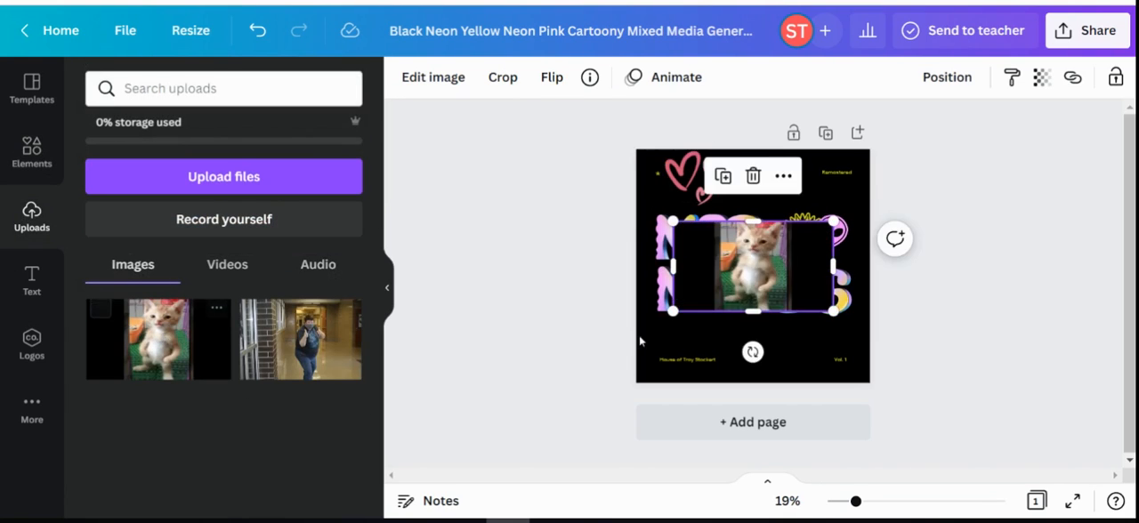
left_click_drag(756, 269, 693, 280)
left_click(455, 80)
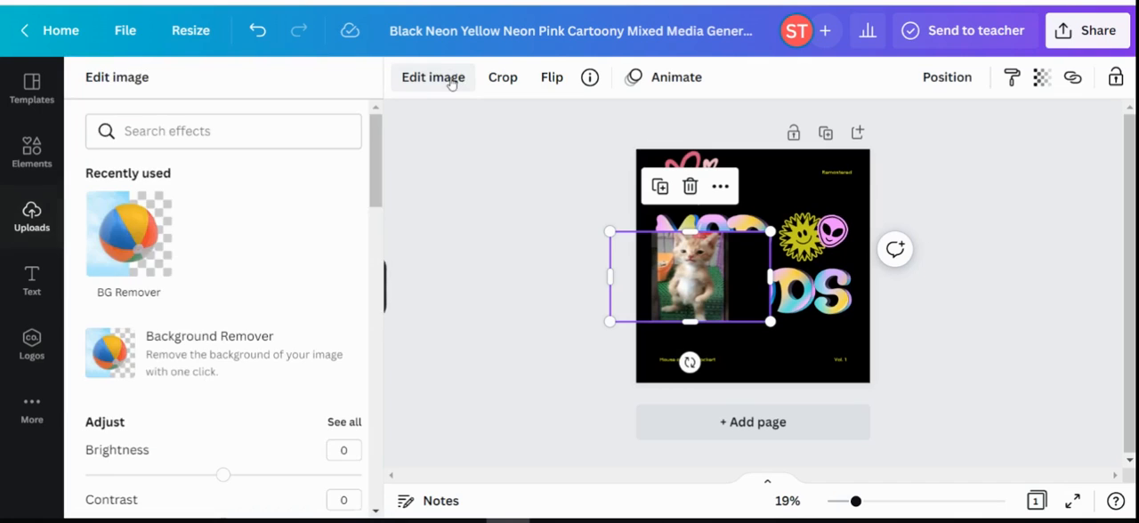
left_click(125, 238)
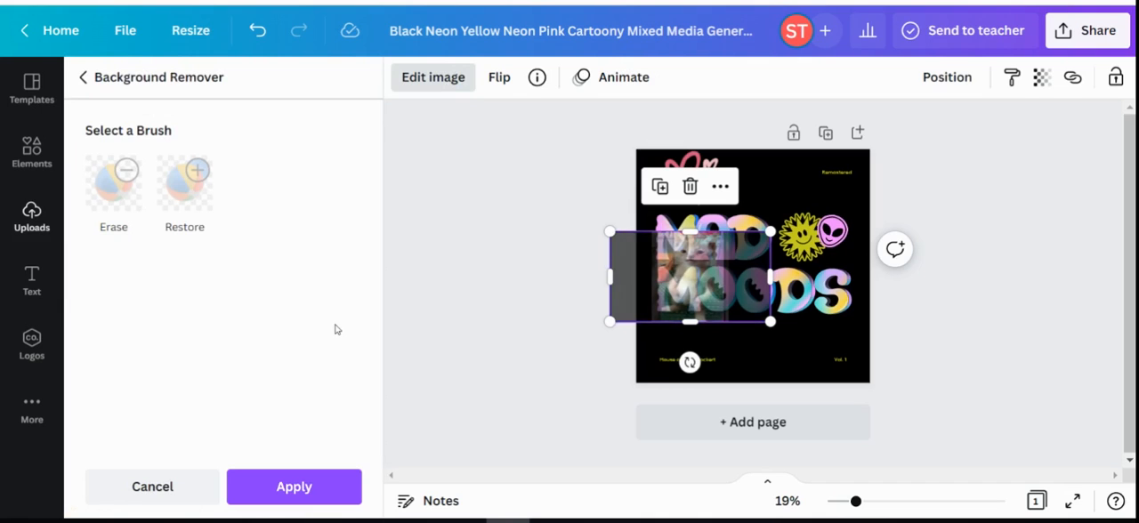
Shrink the kitten cut-out, place it below the end of the word MOODS at the cover's lower edge, and deselect it.
left_click_drag(695, 276, 772, 206)
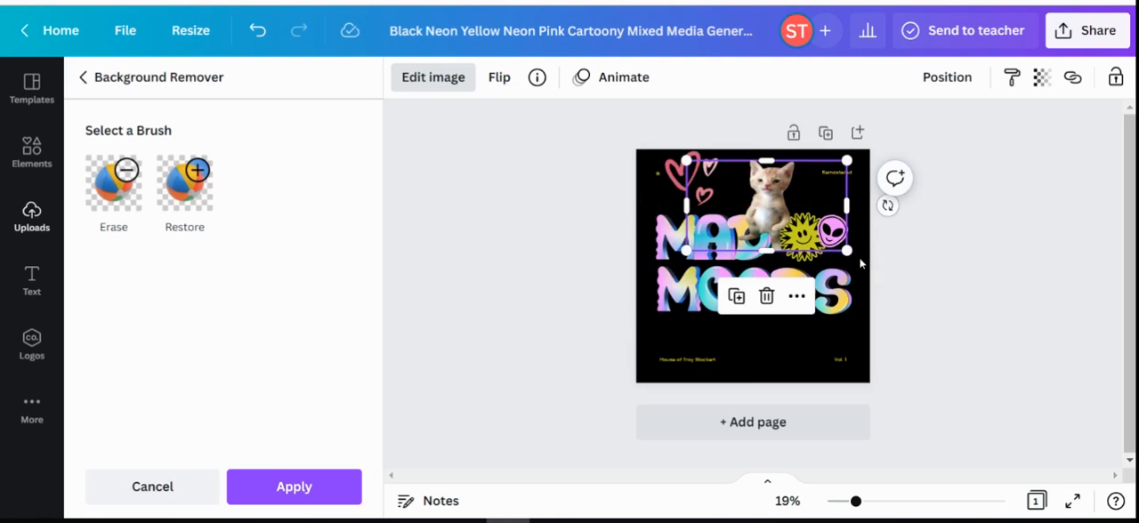
left_click_drag(846, 250, 861, 305)
left_click_drag(774, 206, 777, 323)
left_click_drag(872, 274, 812, 323)
left_click_drag(747, 352, 788, 354)
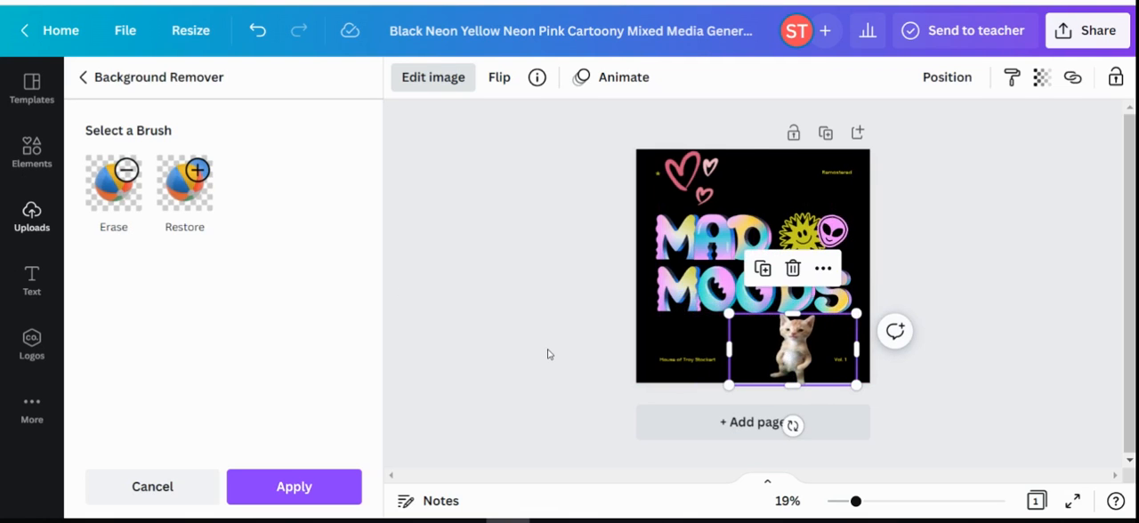
left_click(541, 318)
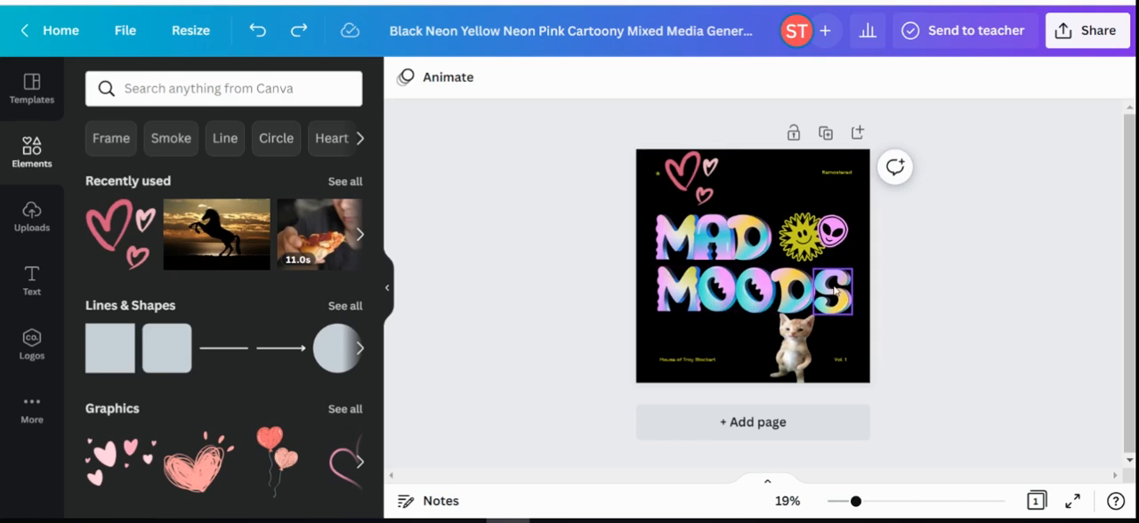
Search the elements for "bubble letters" and look through the graphics for letters that suit the cover's lettering.
left_click(118, 92)
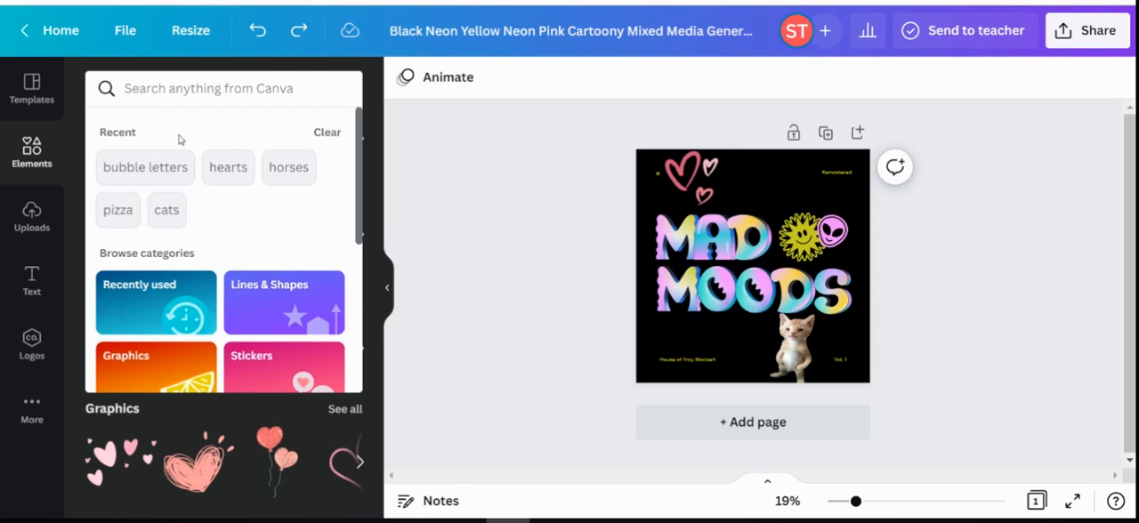
left_click(153, 170)
scroll(246, 220, "down", 3)
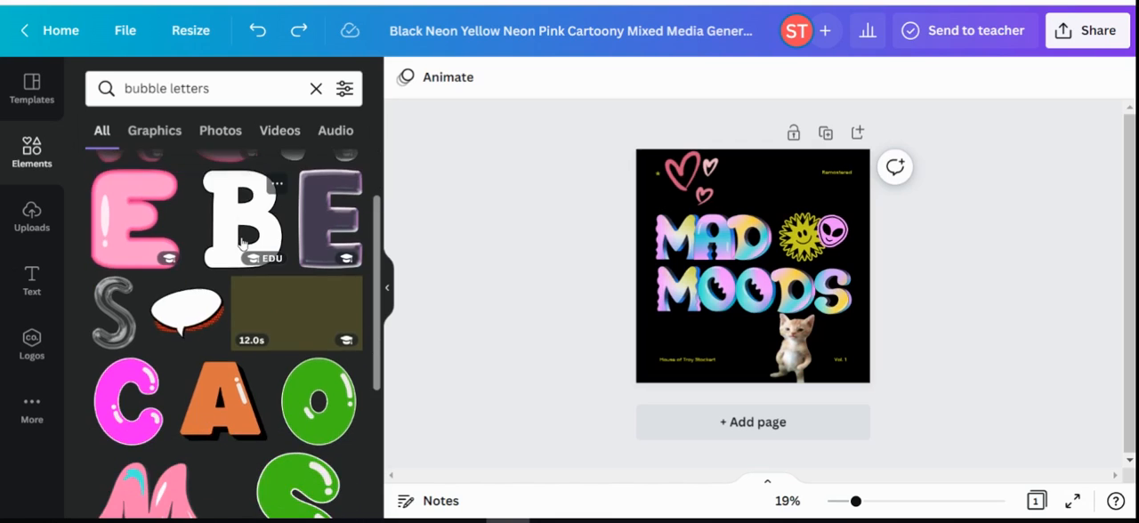
scroll(241, 242, "up", 2)
scroll(241, 242, "up", 1)
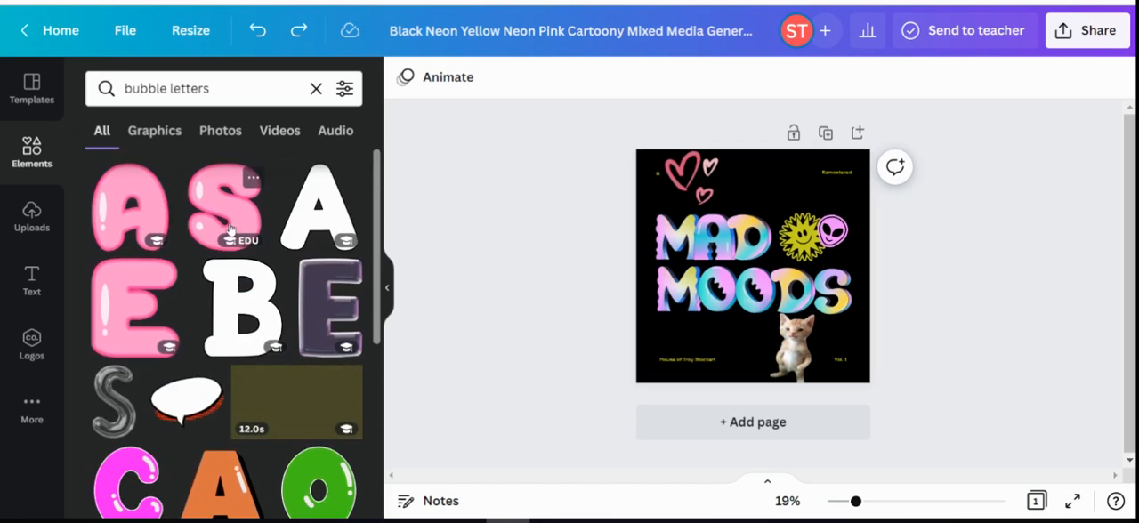
left_click(152, 130)
scroll(269, 277, "down", 3)
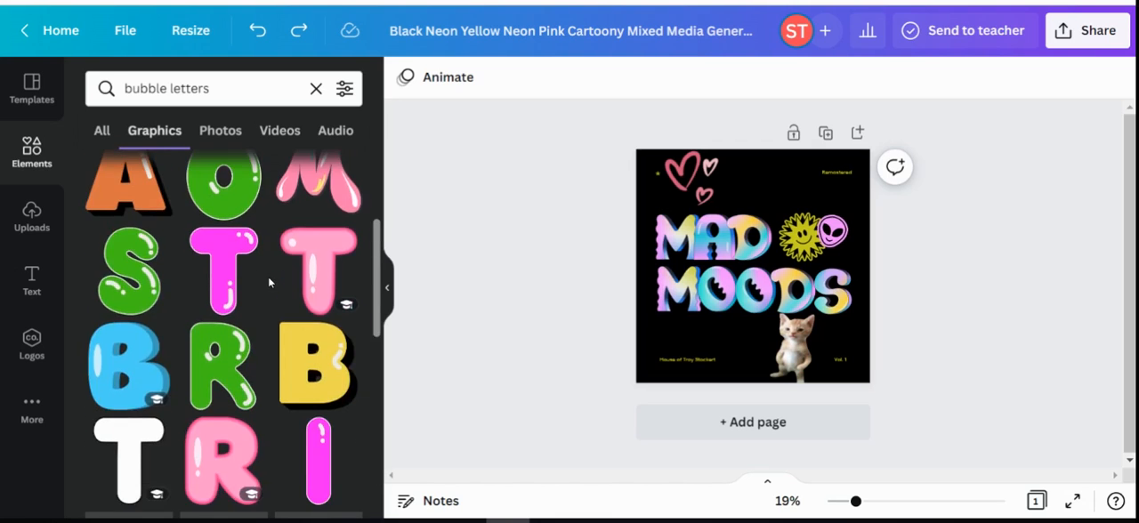
left_click(681, 248)
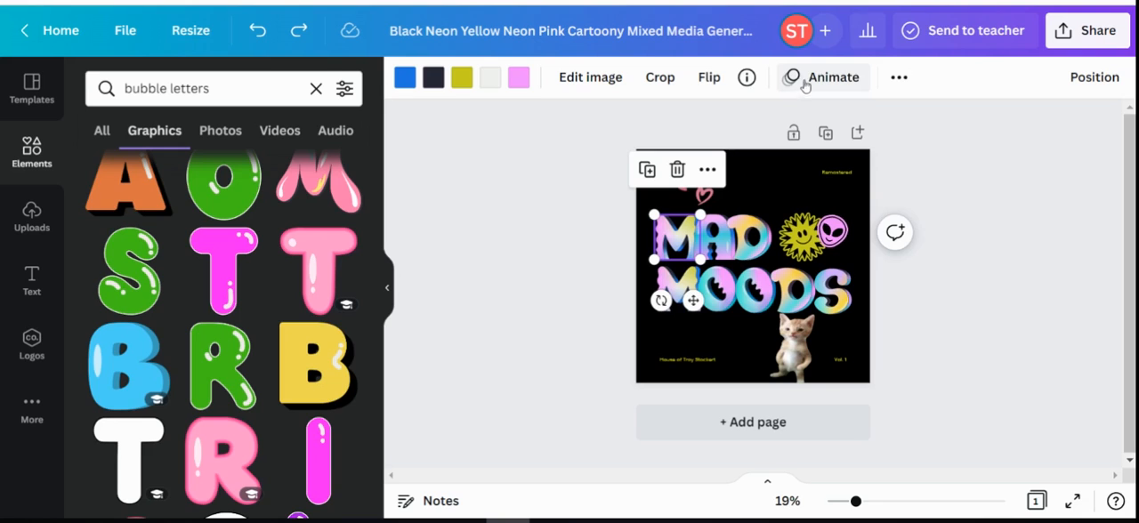
scroll(236, 305, "down", 6)
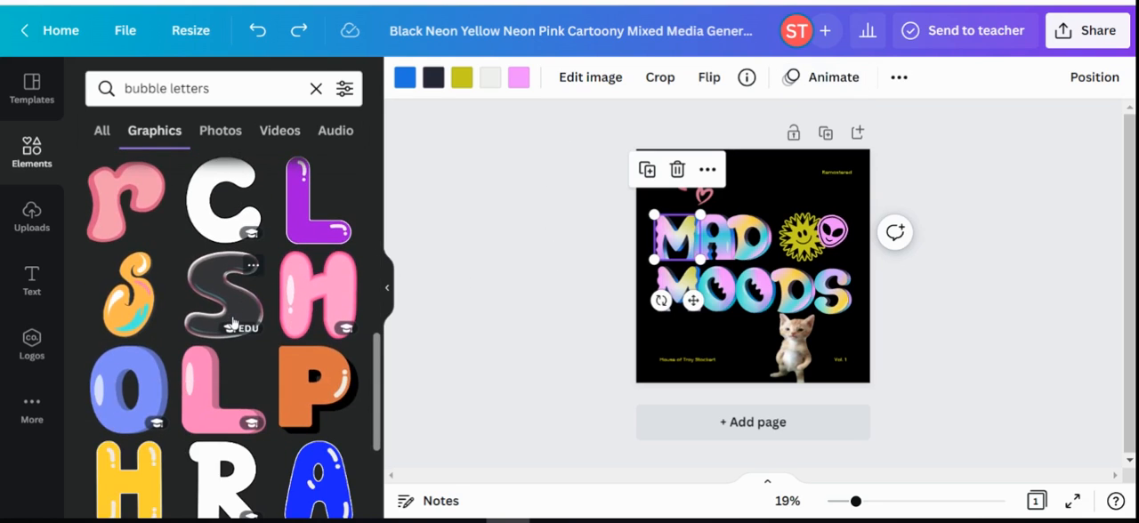
scroll(233, 323, "down", 6)
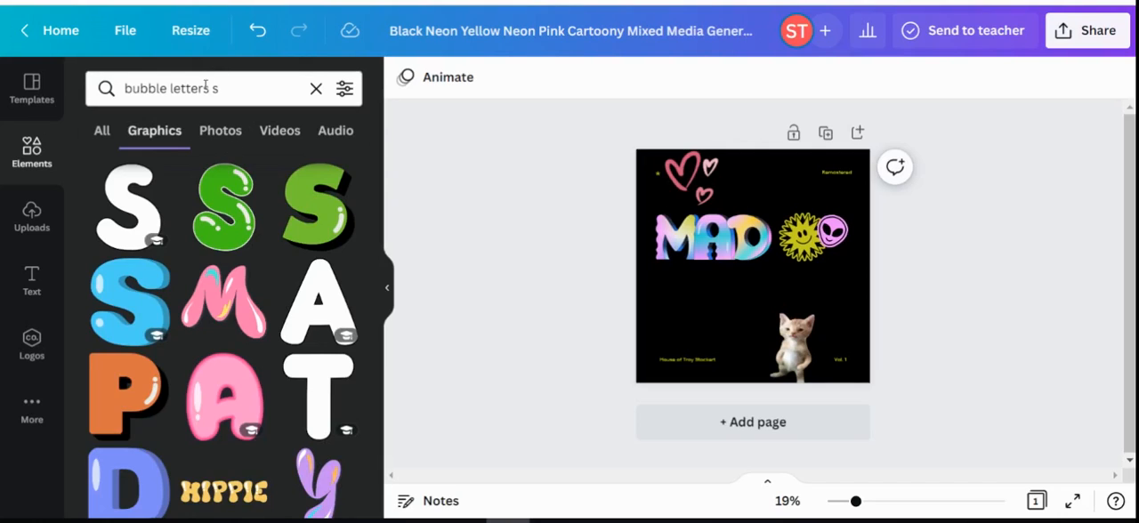
Change the graphics search to "letter s" and look through the S designs for the cover.
left_click(212, 89)
left_click_drag(212, 90, 124, 90)
type("letter")
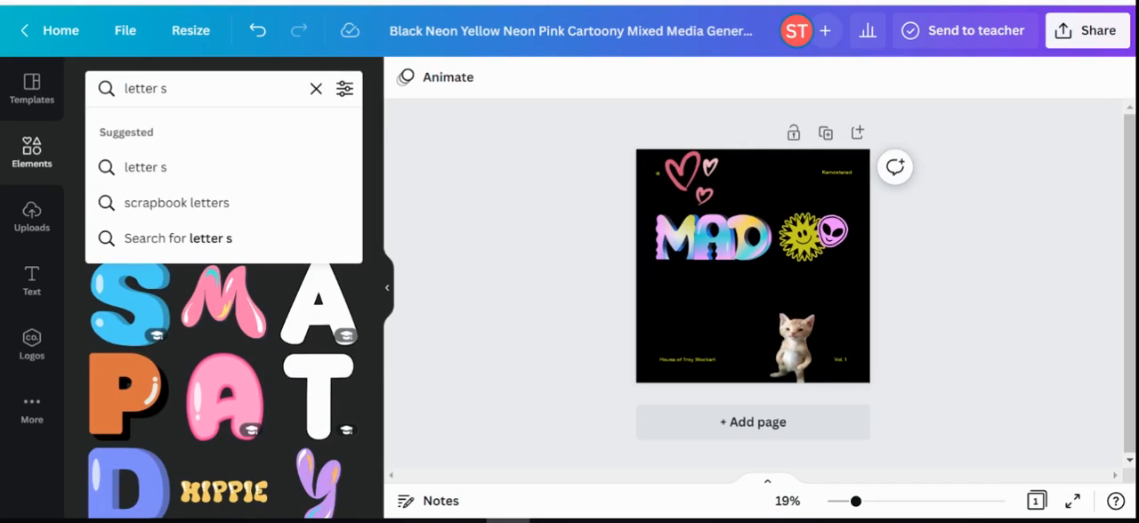
key("Return")
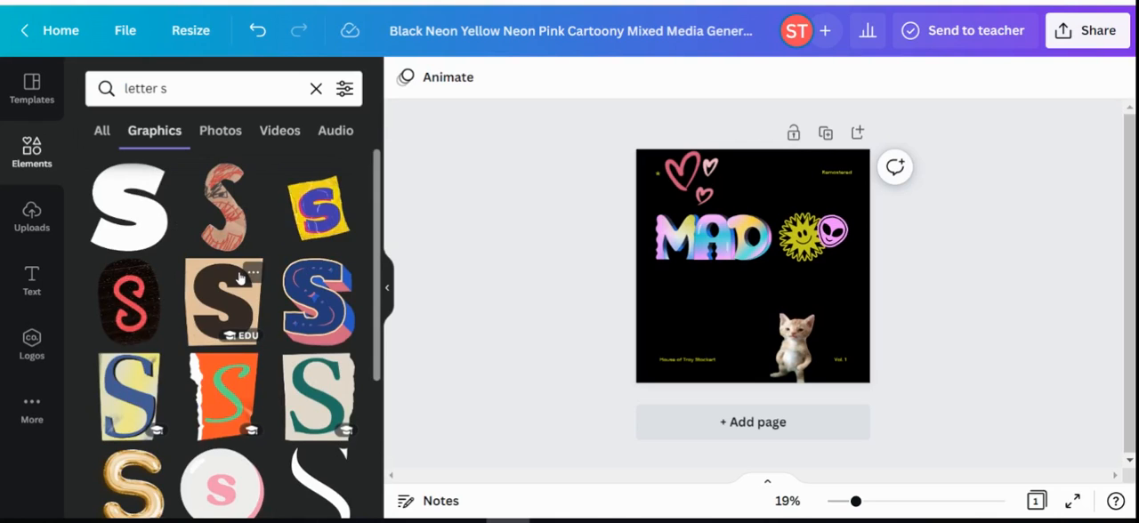
scroll(239, 278, "down", 10)
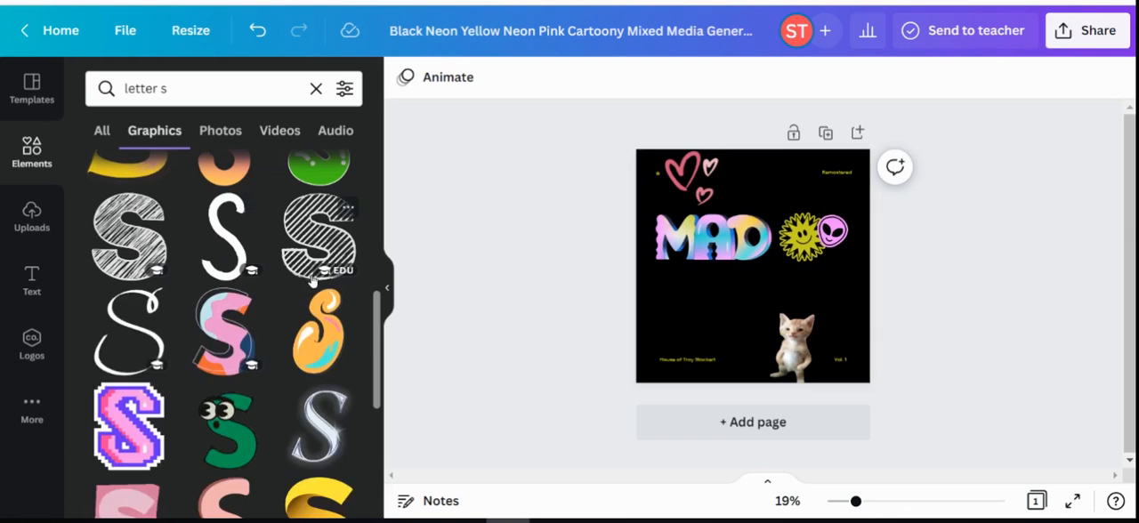
Add the rainbow neon S graphic to the cover, shrink it, and place it below the M of MAD.
scroll(308, 283, "down", 2)
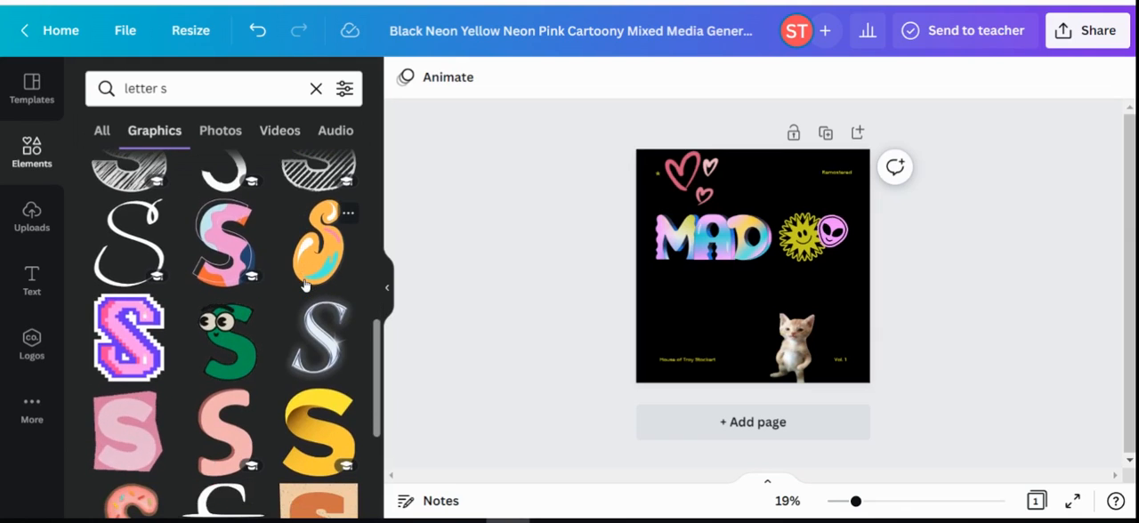
scroll(304, 284, "down", 6)
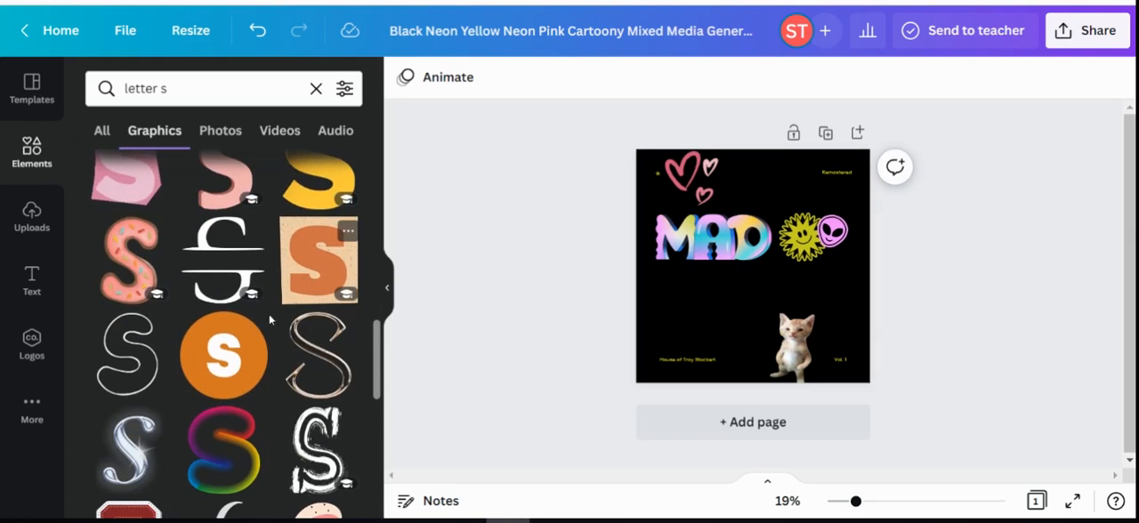
left_click(230, 458)
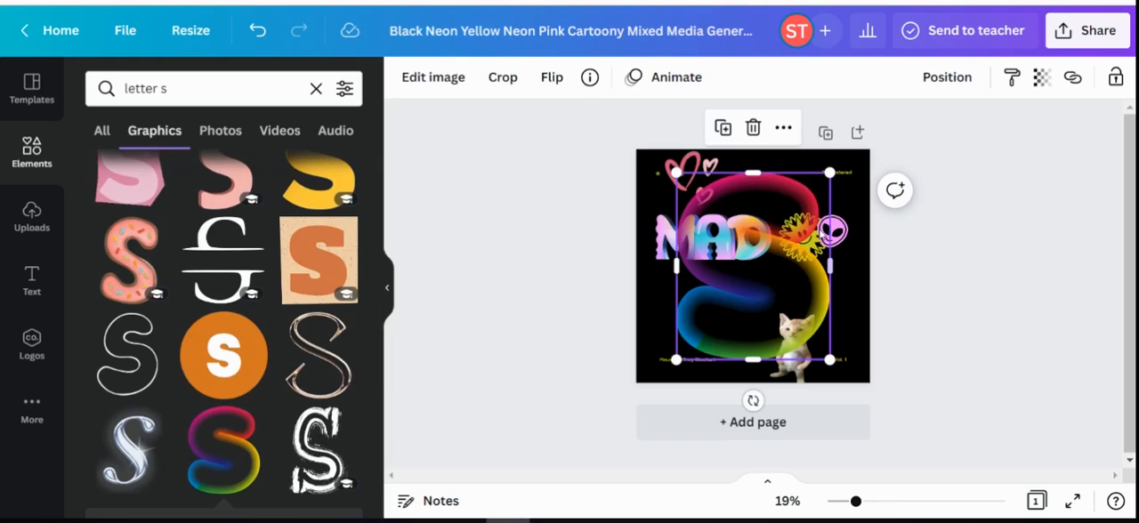
left_click_drag(824, 173, 732, 294)
left_click_drag(717, 327, 684, 291)
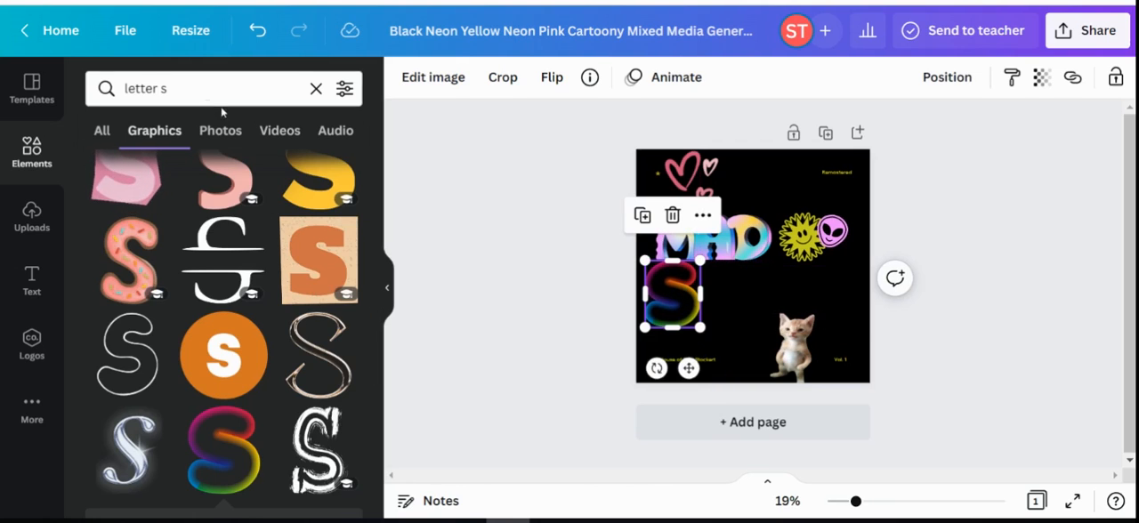
Change the graphics search to "letter k" and place the matching rainbow K right beside the S at a similar height.
double_click(163, 88)
type("k")
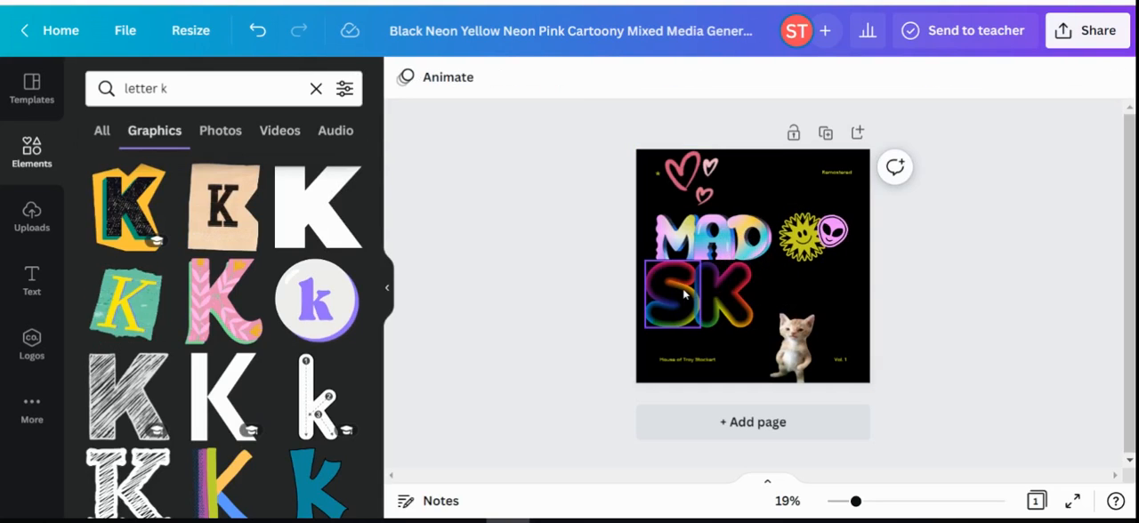
left_click(683, 293)
left_click(726, 295)
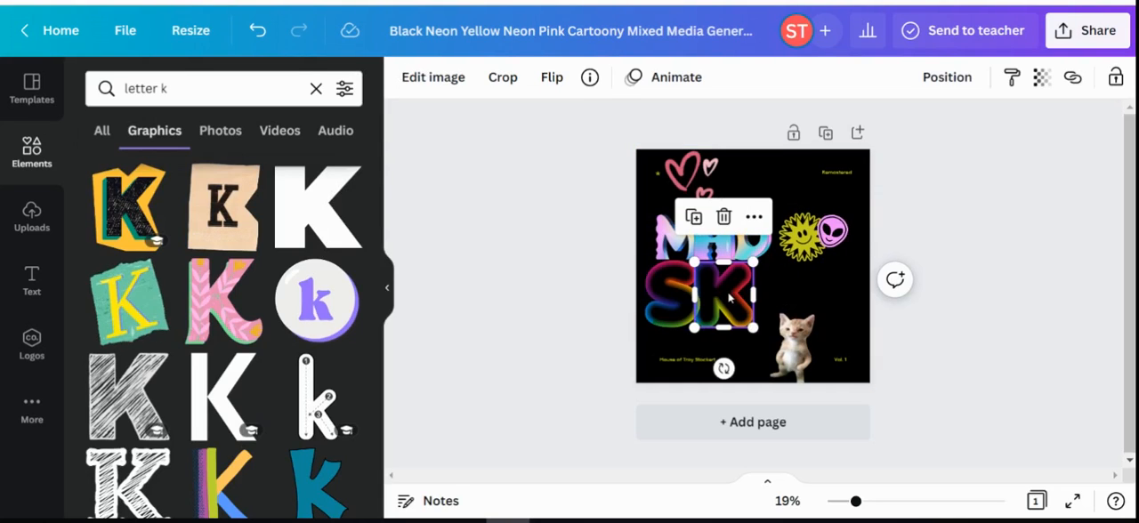
Show more graphics by the rainbow K's creator and look through them for letters in the same style.
scroll(260, 356, "down", 3)
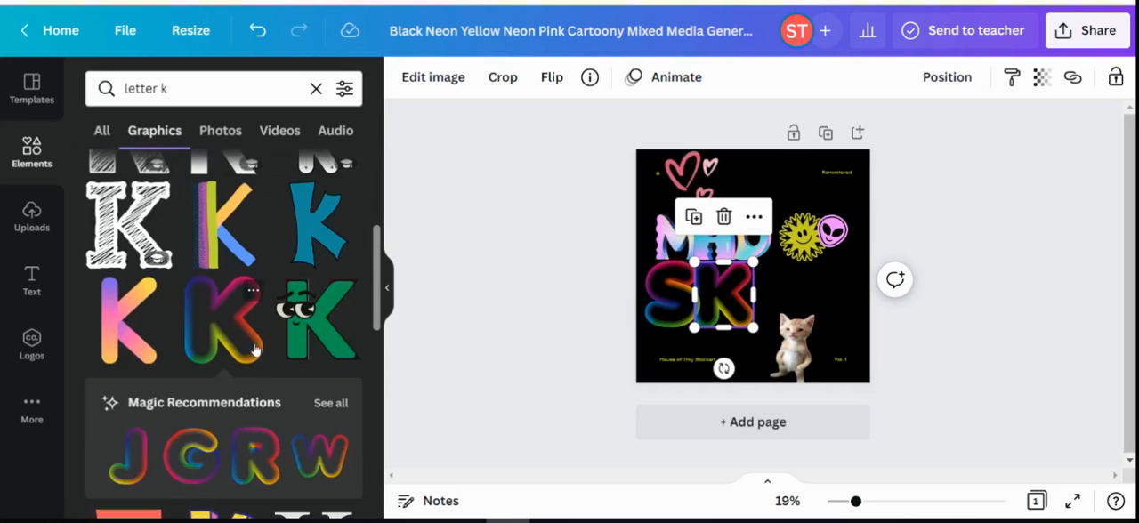
left_click(253, 295)
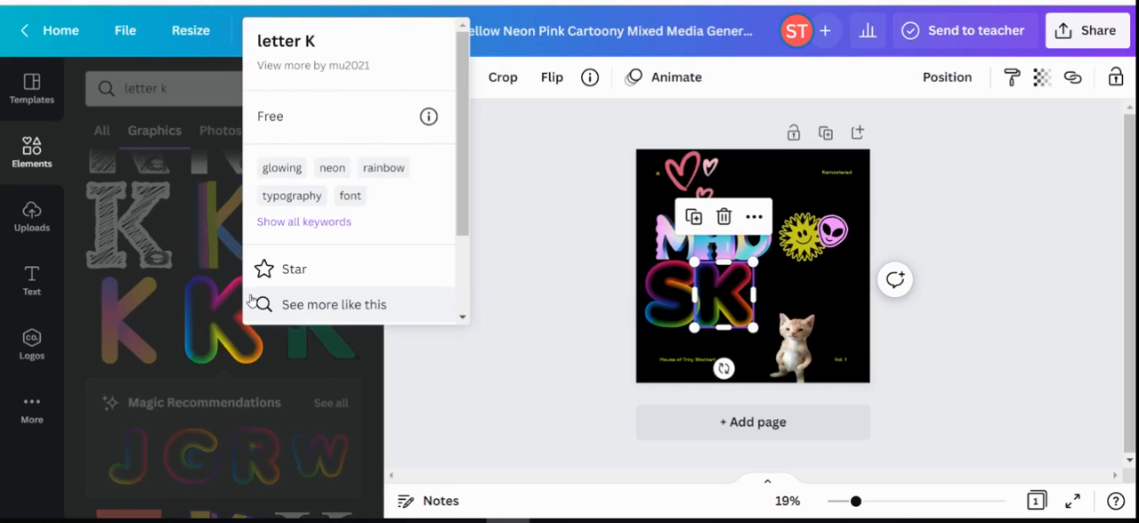
left_click(303, 69)
scroll(240, 258, "down", 3)
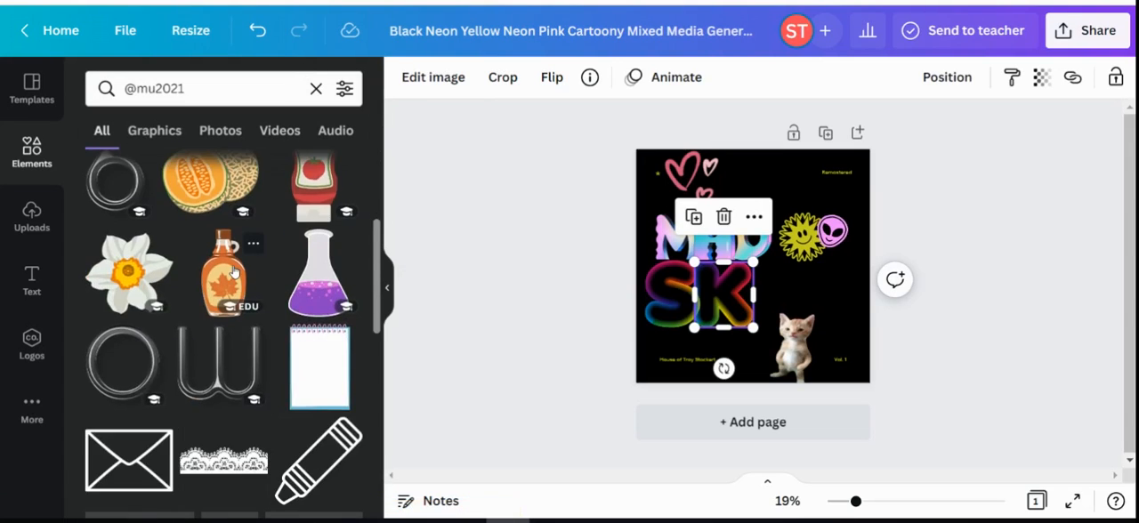
scroll(236, 273, "down", 5)
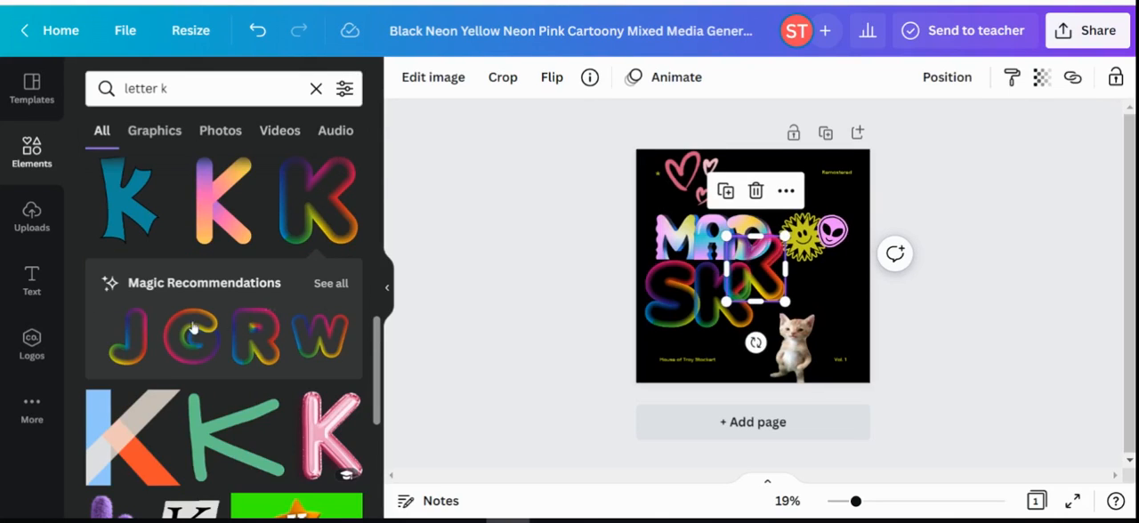
Show all Magic Recommendations for the rainbow K and add the matching I, L, L and S, shrunk and placed after it to spell SKILLS.
left_click(331, 283)
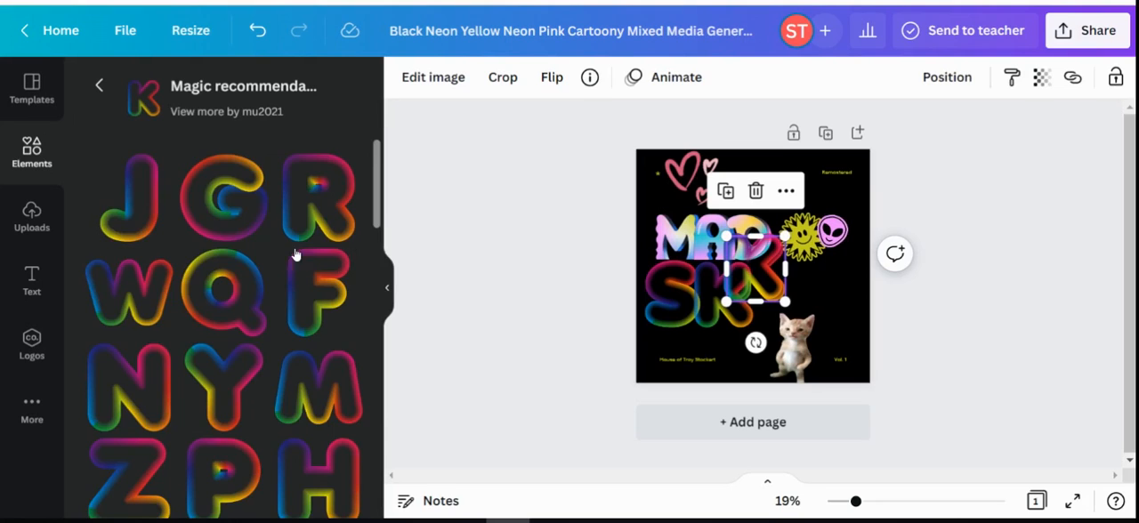
scroll(296, 255, "down", 7)
scroll(292, 256, "up", 7)
scroll(293, 257, "down", 3)
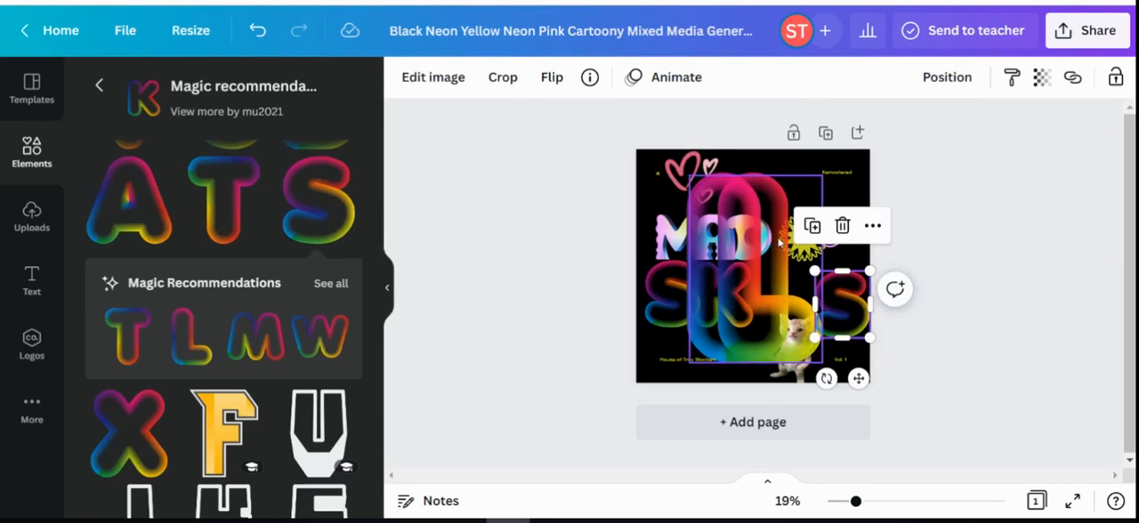
left_click(774, 203)
left_click_drag(826, 175, 737, 280)
left_click_drag(596, 373, 602, 370)
Shrink the K to about 252 by 281 and fit the first S beside it, below the M of MAD.
left_click(503, 378)
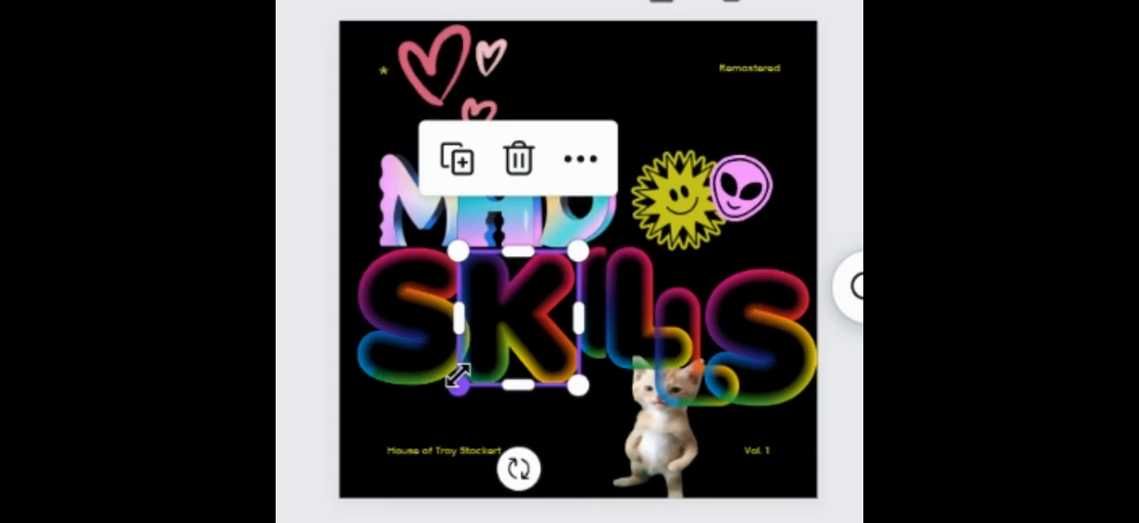
left_click_drag(462, 382, 516, 360)
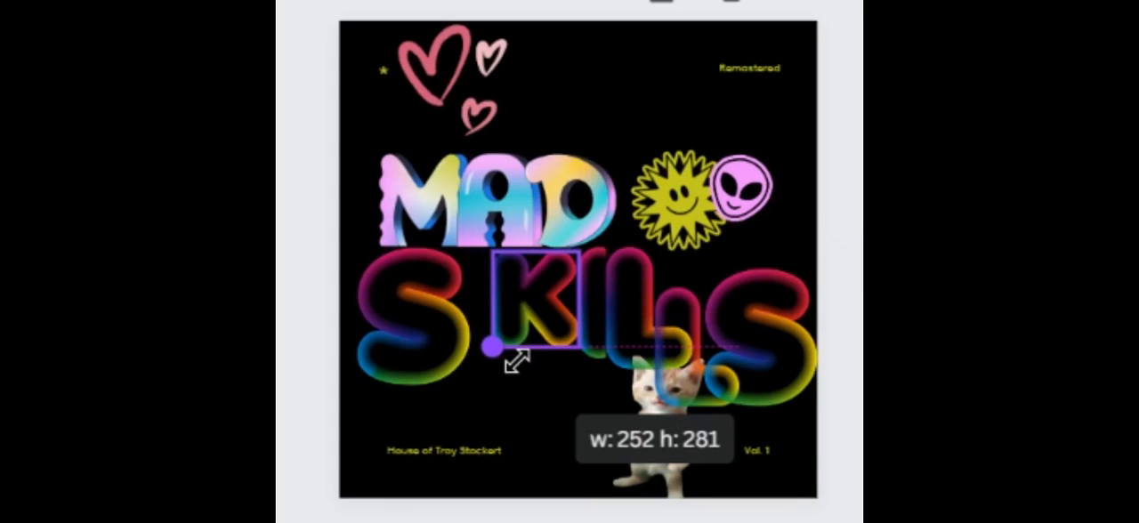
left_click_drag(516, 360, 516, 360)
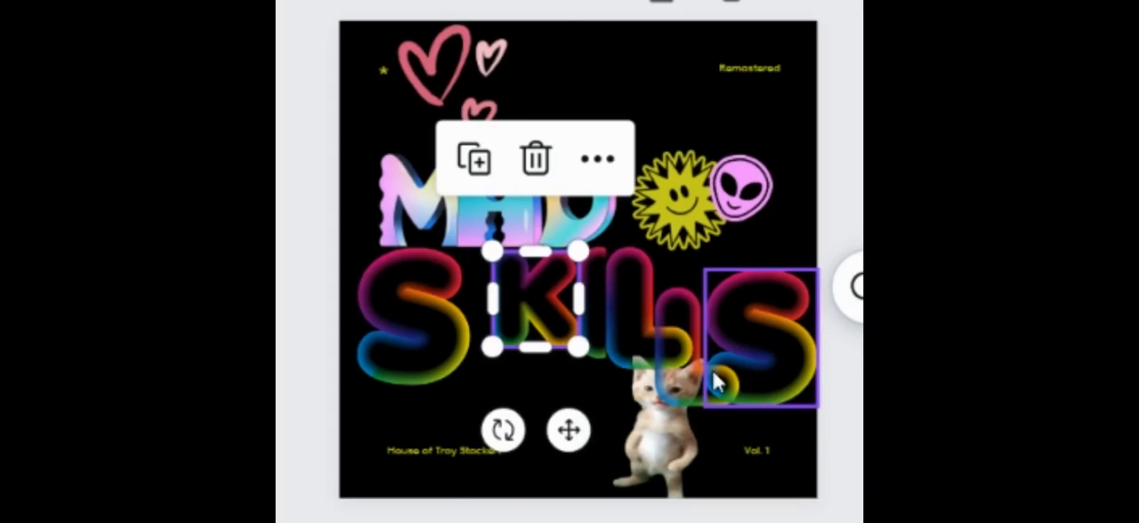
left_click(394, 368)
left_click_drag(394, 368, 433, 341)
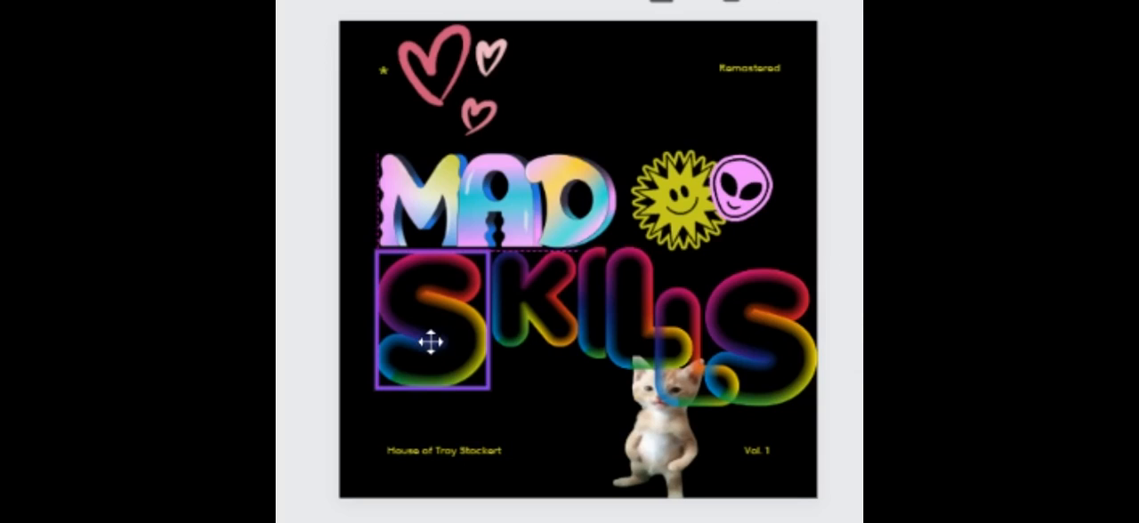
left_click_drag(407, 376, 431, 362)
Adjust the second L and the final S so the letters of SKILLS line up across the cover.
left_click(691, 379)
left_click_drag(691, 380, 780, 360)
left_click(774, 377)
mouse_move(822, 387)
left_mouse_down()
mouse_move(800, 366)
mouse_move(807, 374)
left_mouse_up()
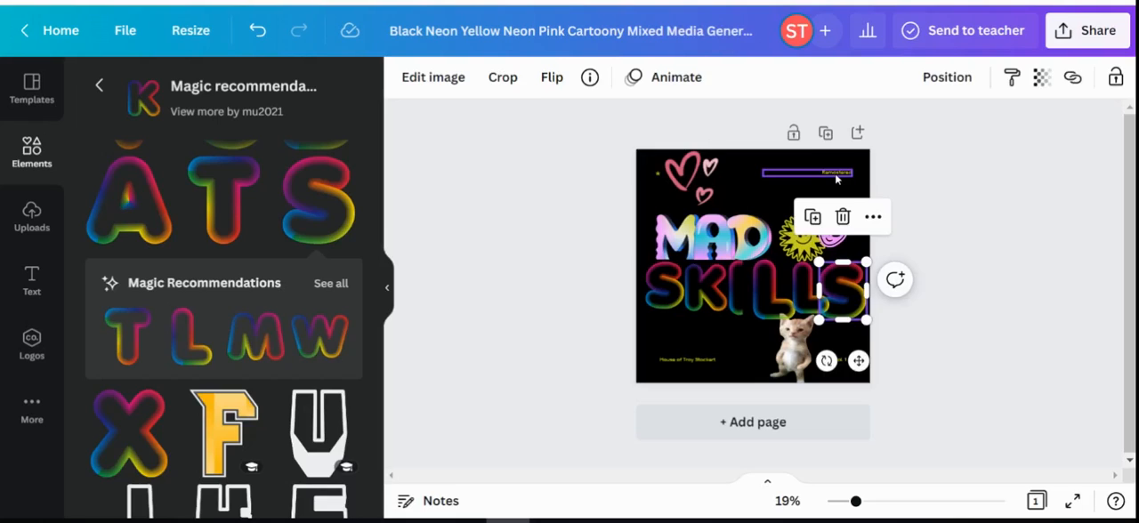
Change the "Remastered" text to "Original conent" and replace the credit in the cover's lower corner with the artist's full name.
double_click(836, 176)
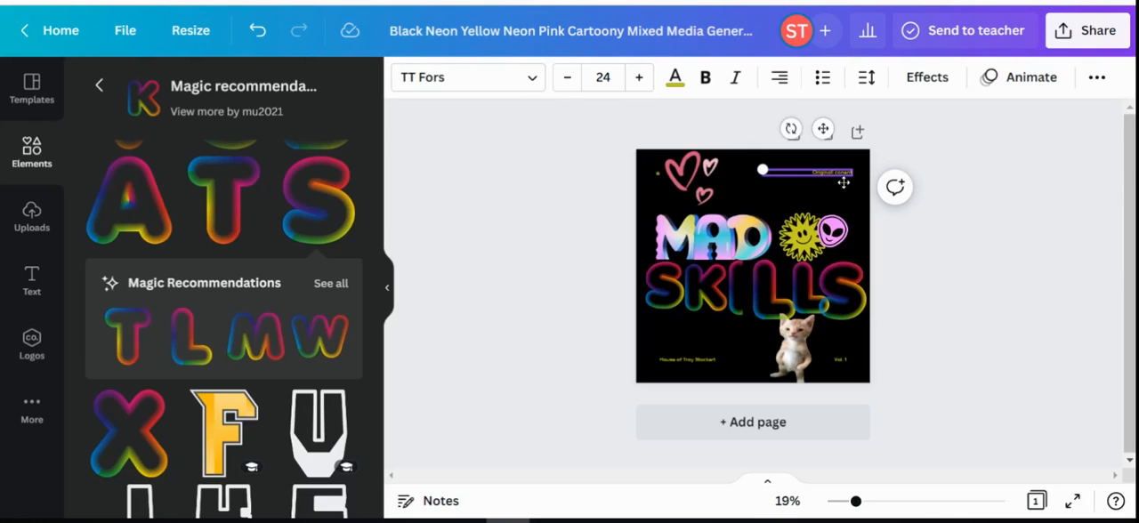
left_click(847, 205)
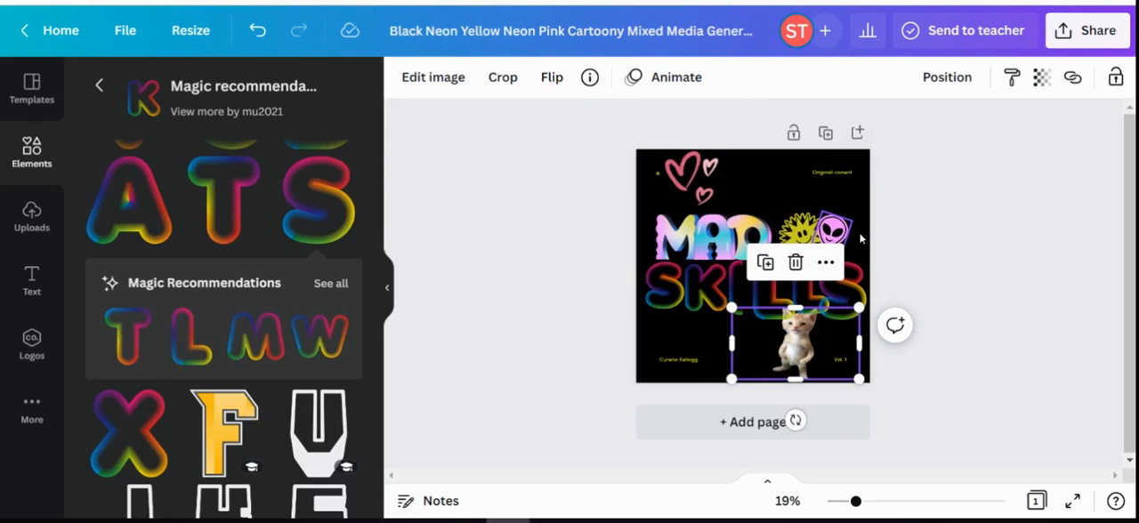
left_click(931, 254)
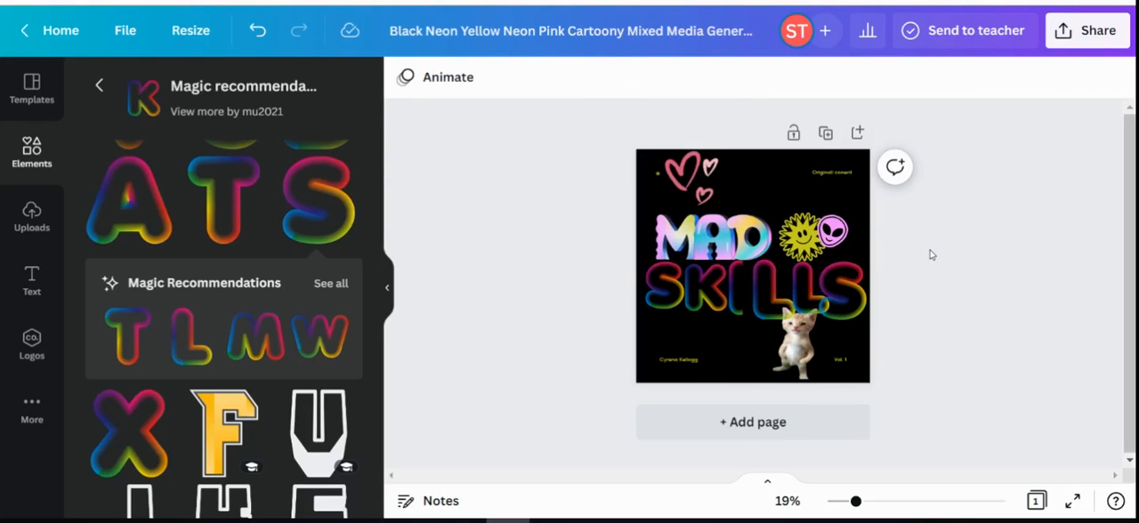
Delete the alien head and move the smiling sun above the D of MAD, beside the hearts.
left_click_drag(801, 233, 756, 185)
Look through the ready-made text styles and font combinations for the cover.
left_click(31, 278)
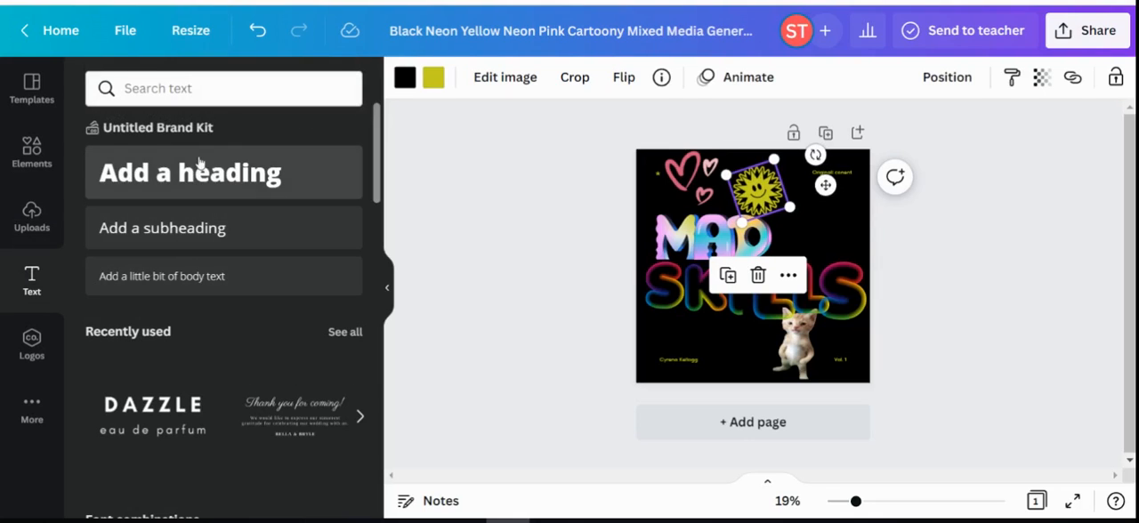
scroll(240, 259, "down", 6)
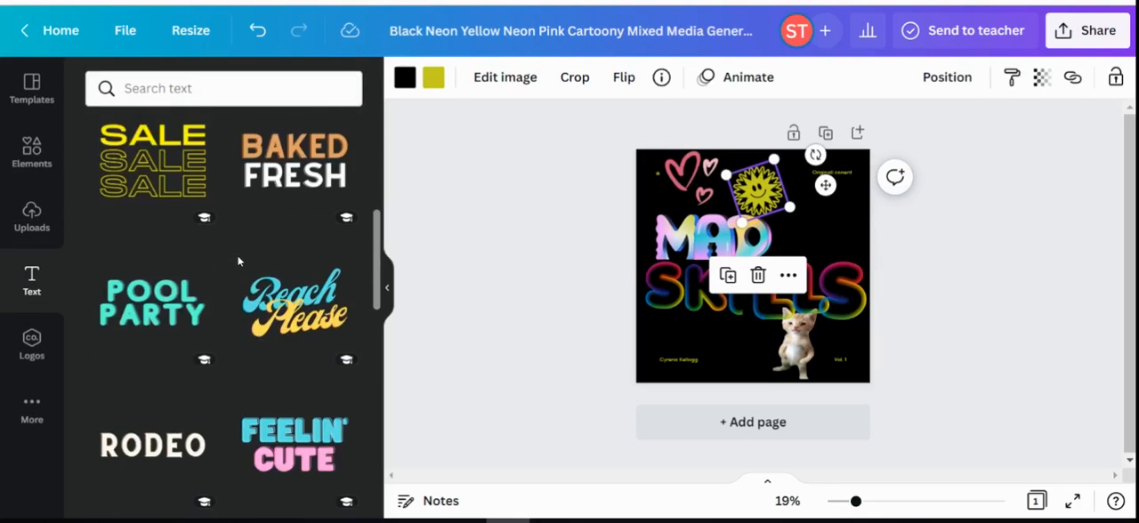
scroll(247, 295, "down", 3)
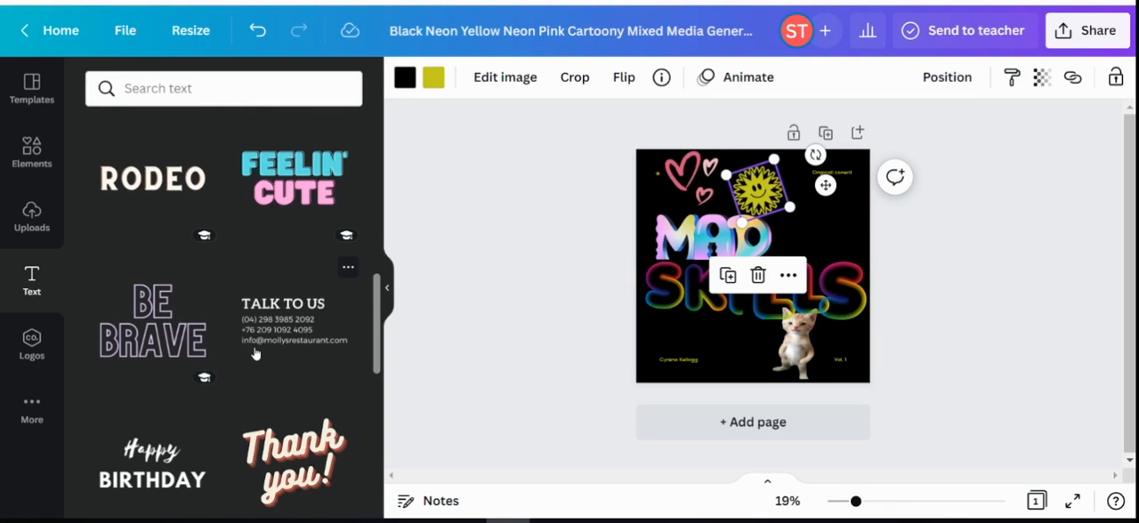
Replace the design's long template title with the artist's first name.
left_click(1060, 43)
left_click(658, 38)
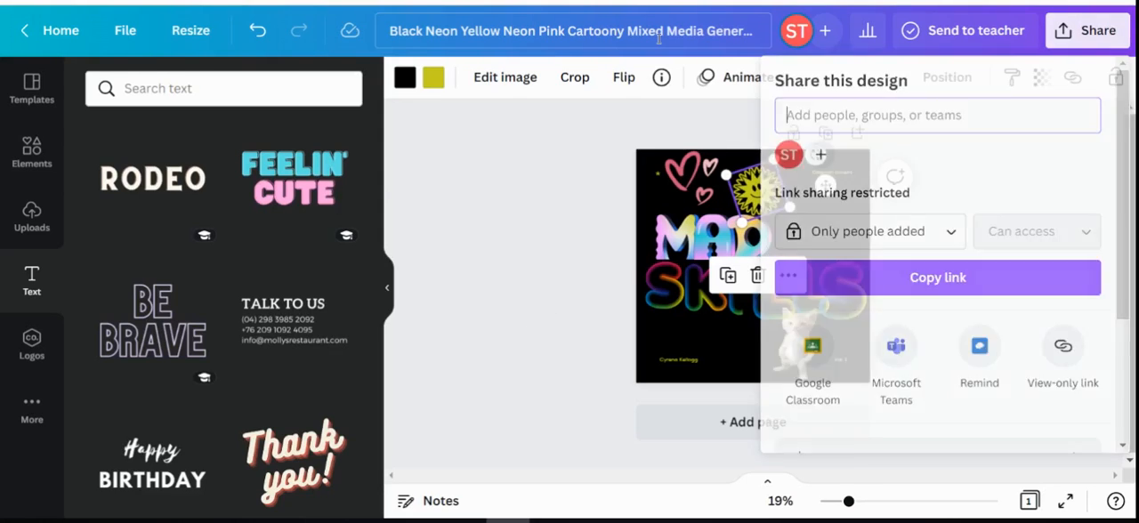
left_click_drag(389, 32, 783, 35)
type("c")
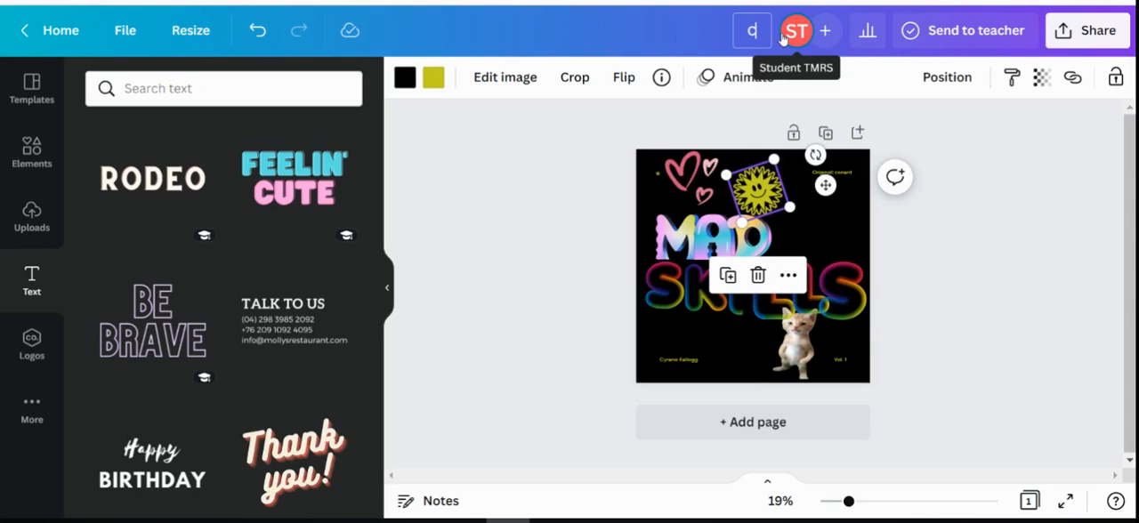
Download the finished cover as a PNG file.
left_click(1087, 31)
scroll(895, 307, "down", 4)
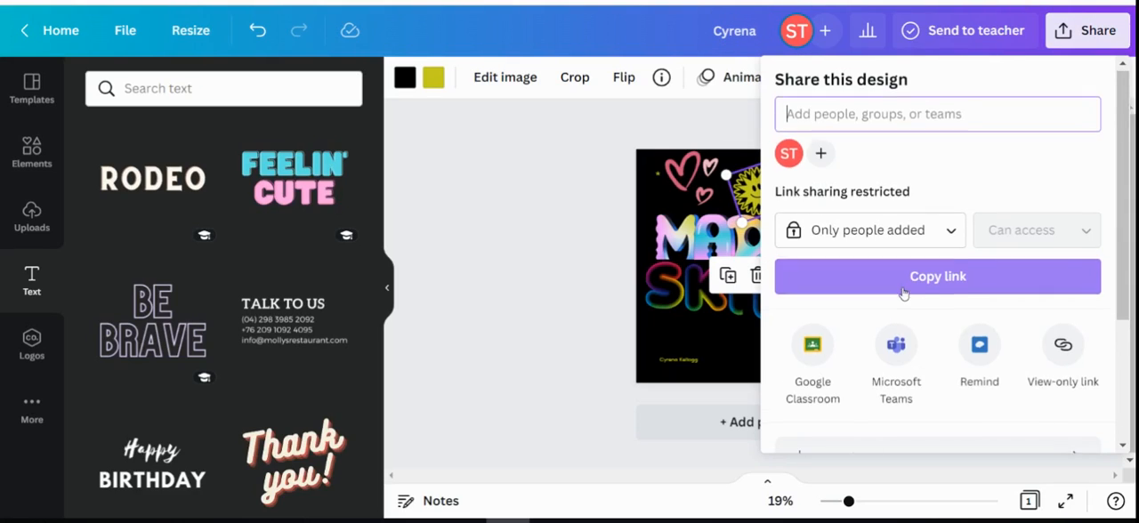
left_click(910, 285)
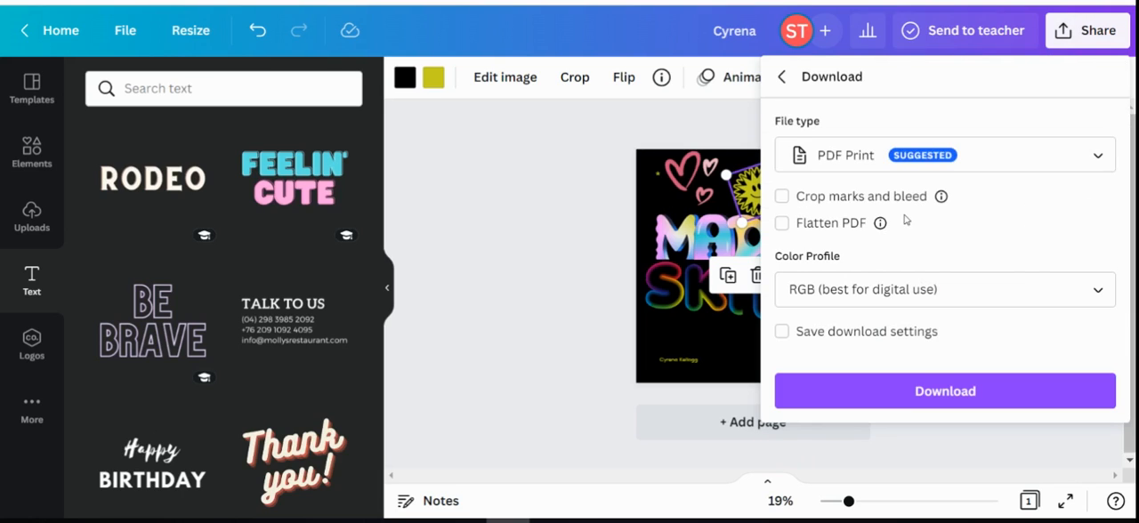
left_click(833, 162)
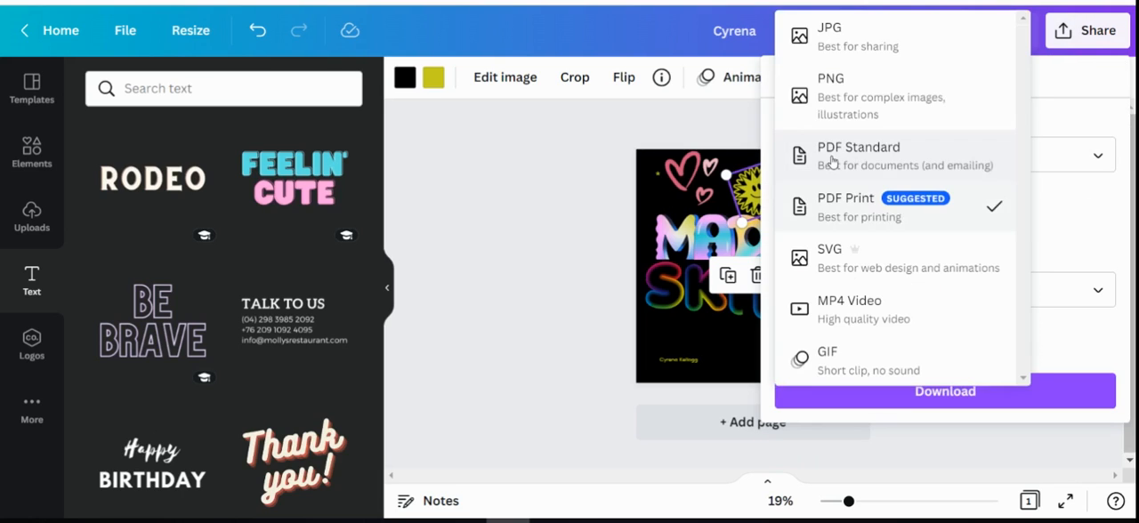
left_click(845, 100)
left_click(902, 397)
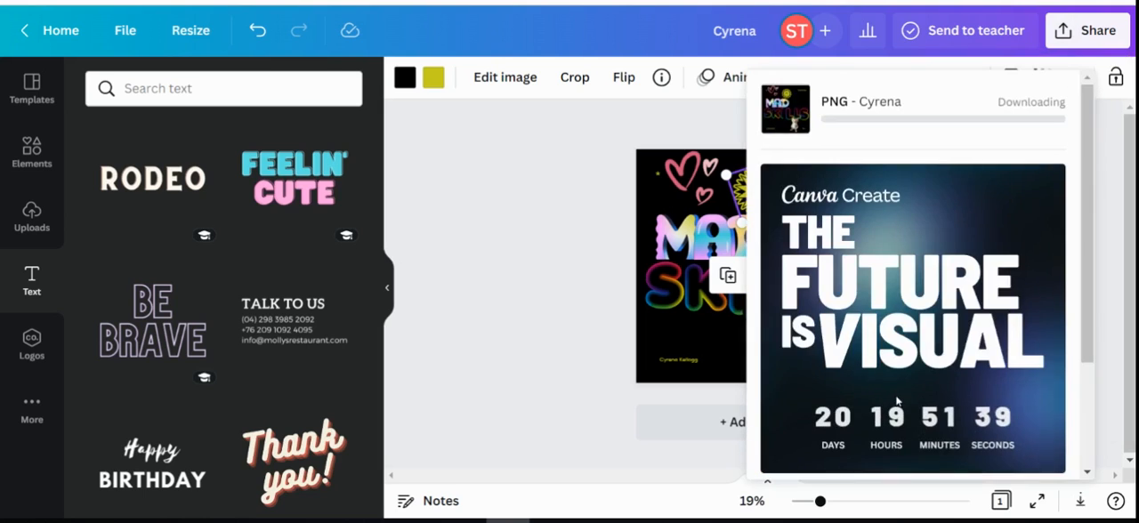